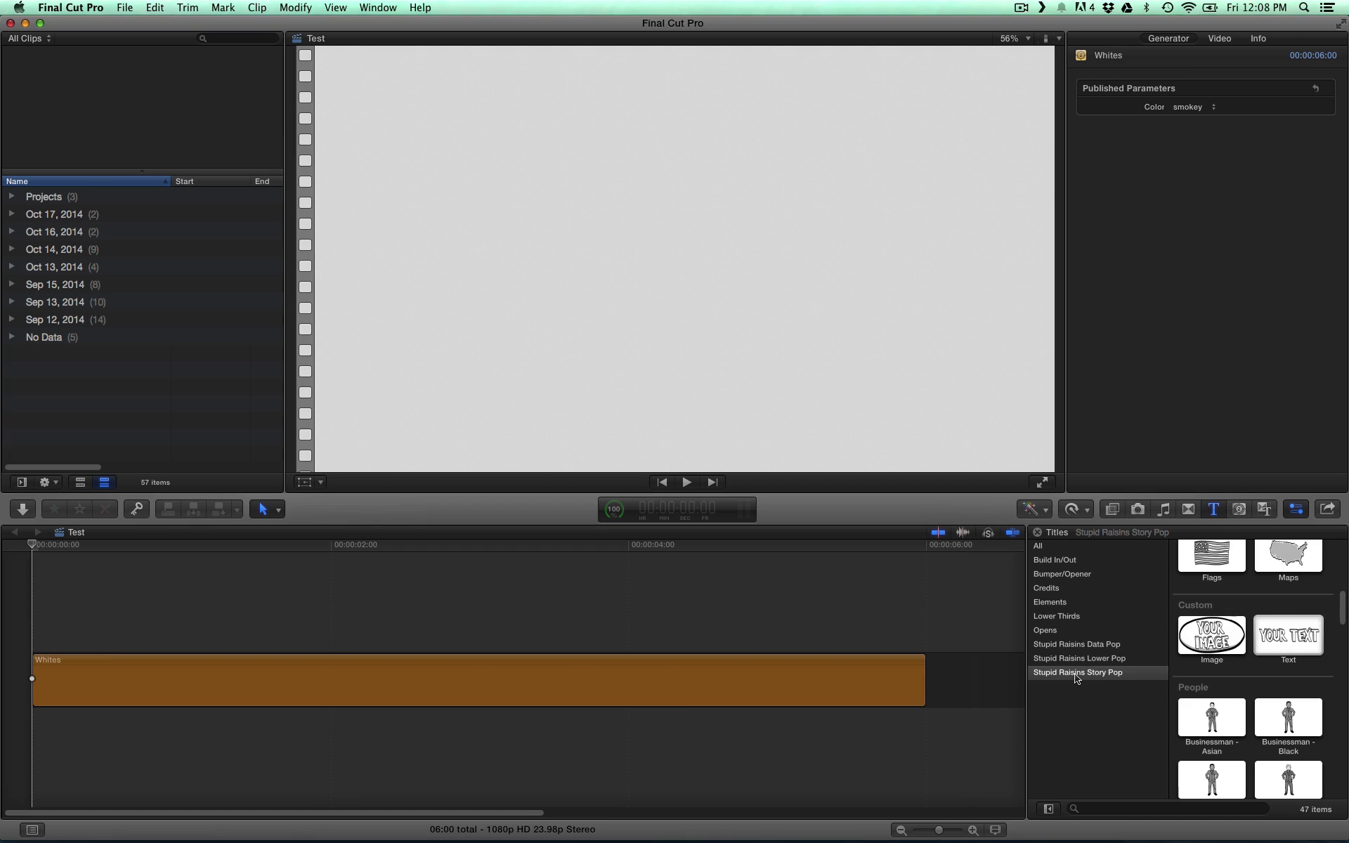
Step: Add the Stupid Raisins Story Pop Letters title from Alphanumeric above the Whites clip
{"action": "left_click", "coordinate": [1073, 674]}
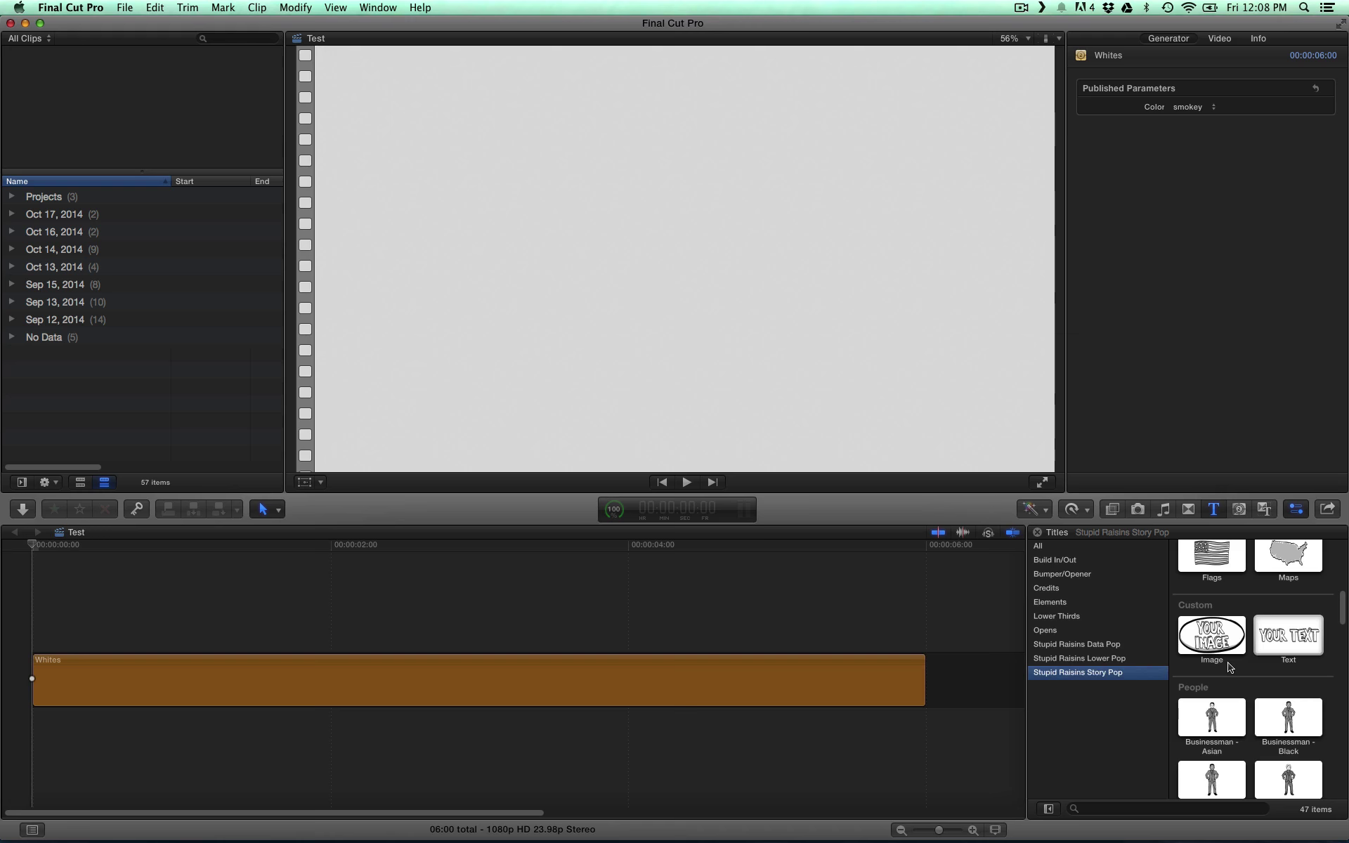
{"action": "scroll", "coordinate": [1228, 666], "scroll_direction": "down", "scroll_amount": 10}
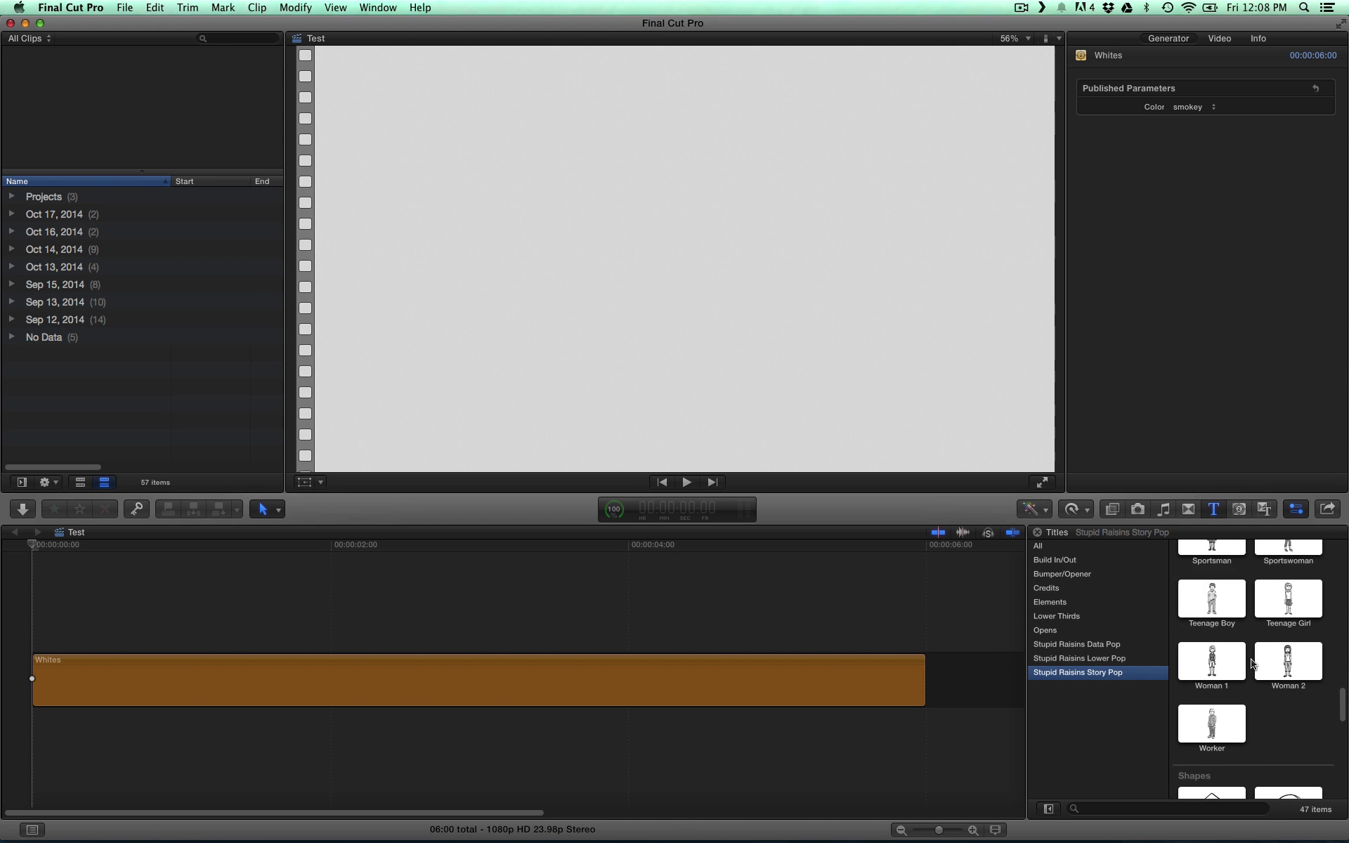
{"action": "scroll", "coordinate": [1251, 664], "scroll_direction": "down", "scroll_amount": 5}
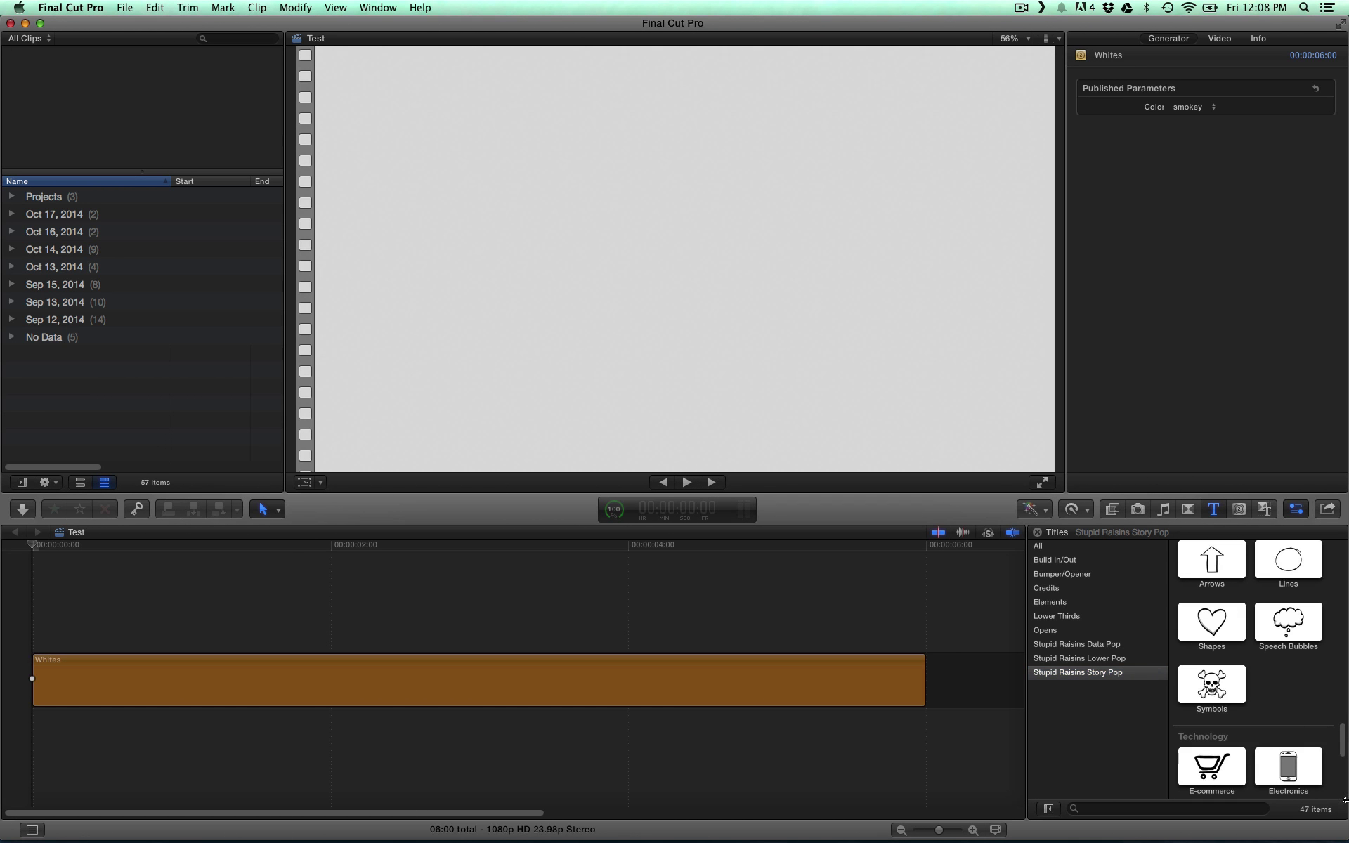
{"action": "left_click_drag", "start_coordinate": [1343, 780], "coordinate": [1341, 560]}
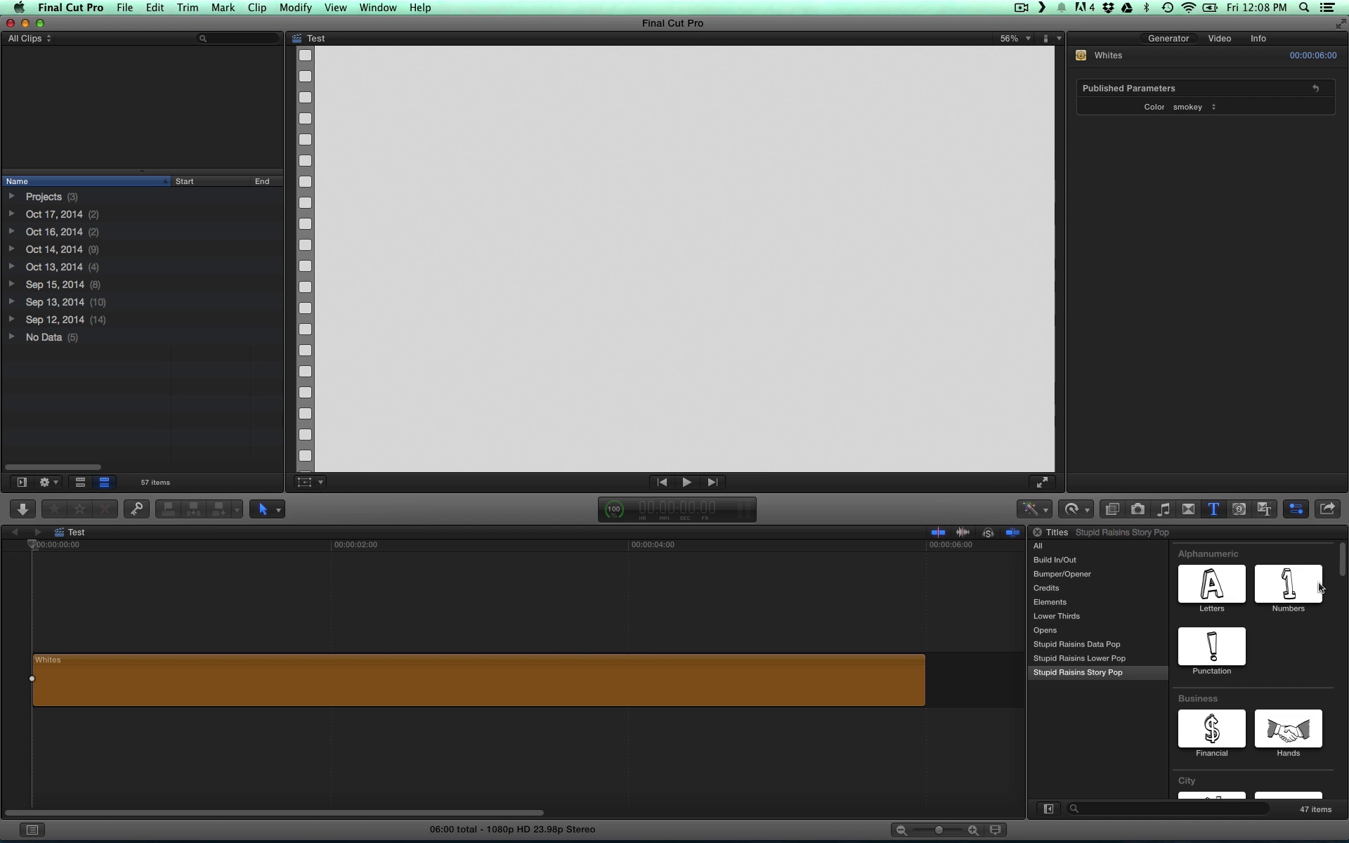
{"action": "left_click_drag", "start_coordinate": [1241, 594], "coordinate": [106, 616]}
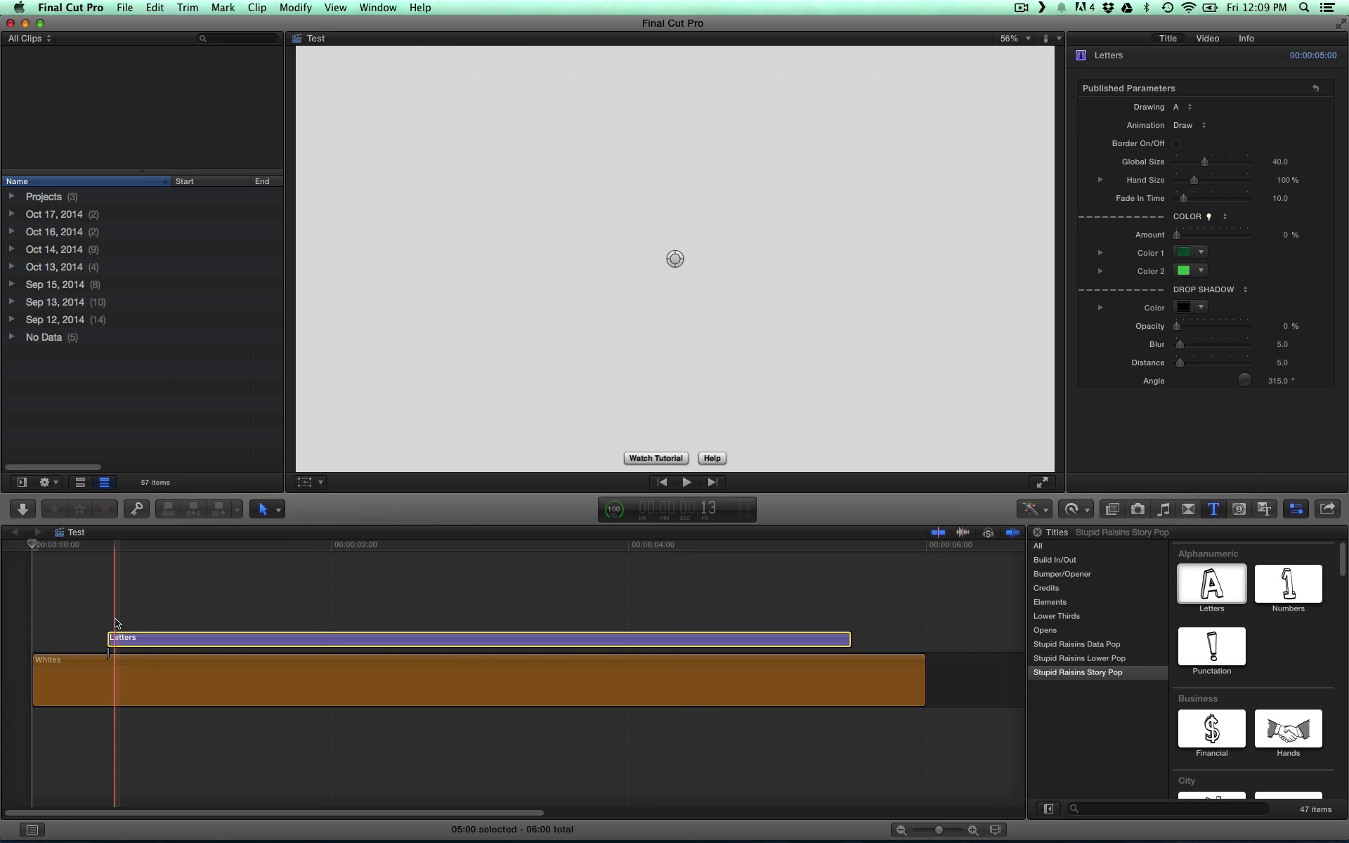
Step: Set the Letters title's Animation to No Animation so a static A shows at about 2 seconds
{"action": "left_click", "coordinate": [349, 604]}
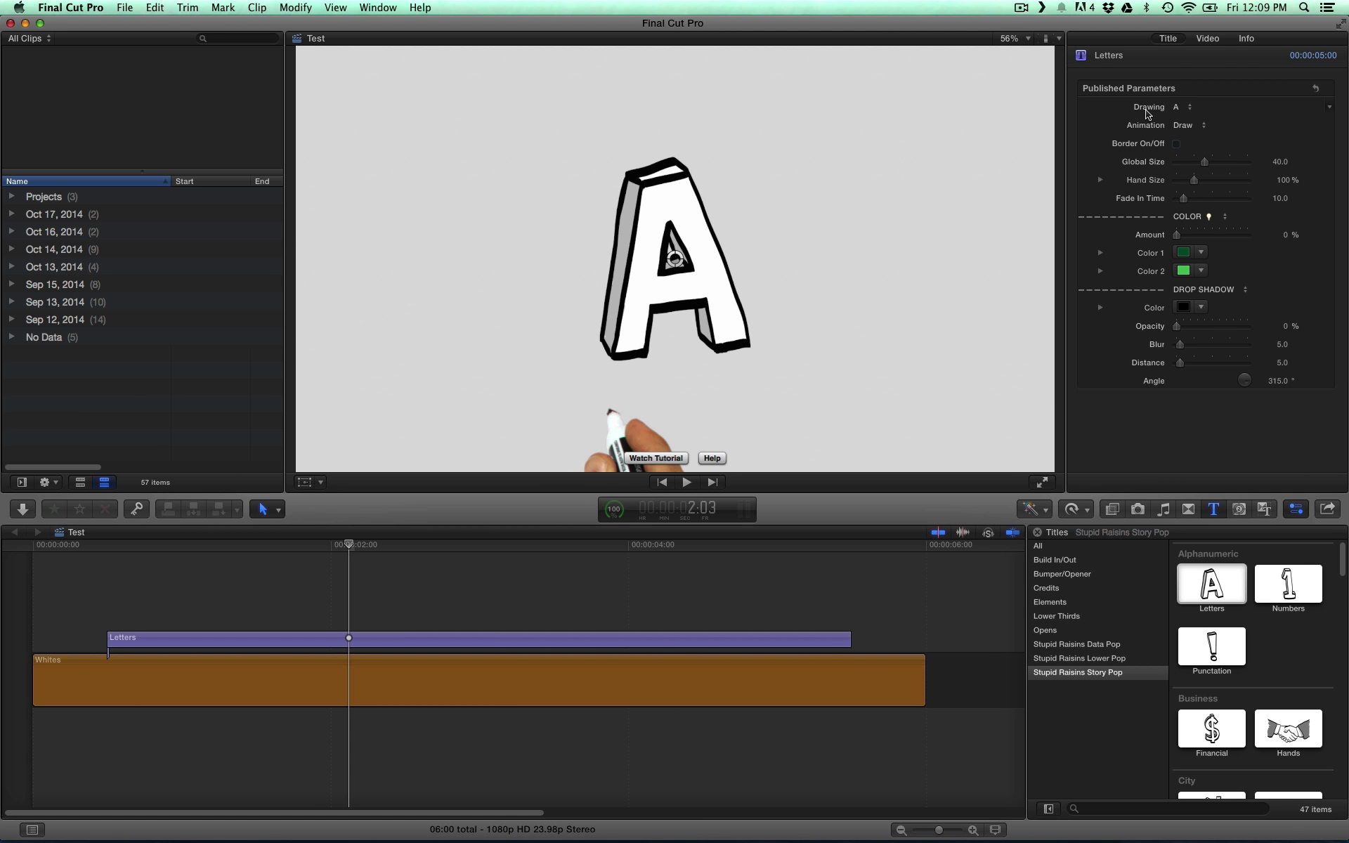
{"action": "left_click", "coordinate": [1183, 126]}
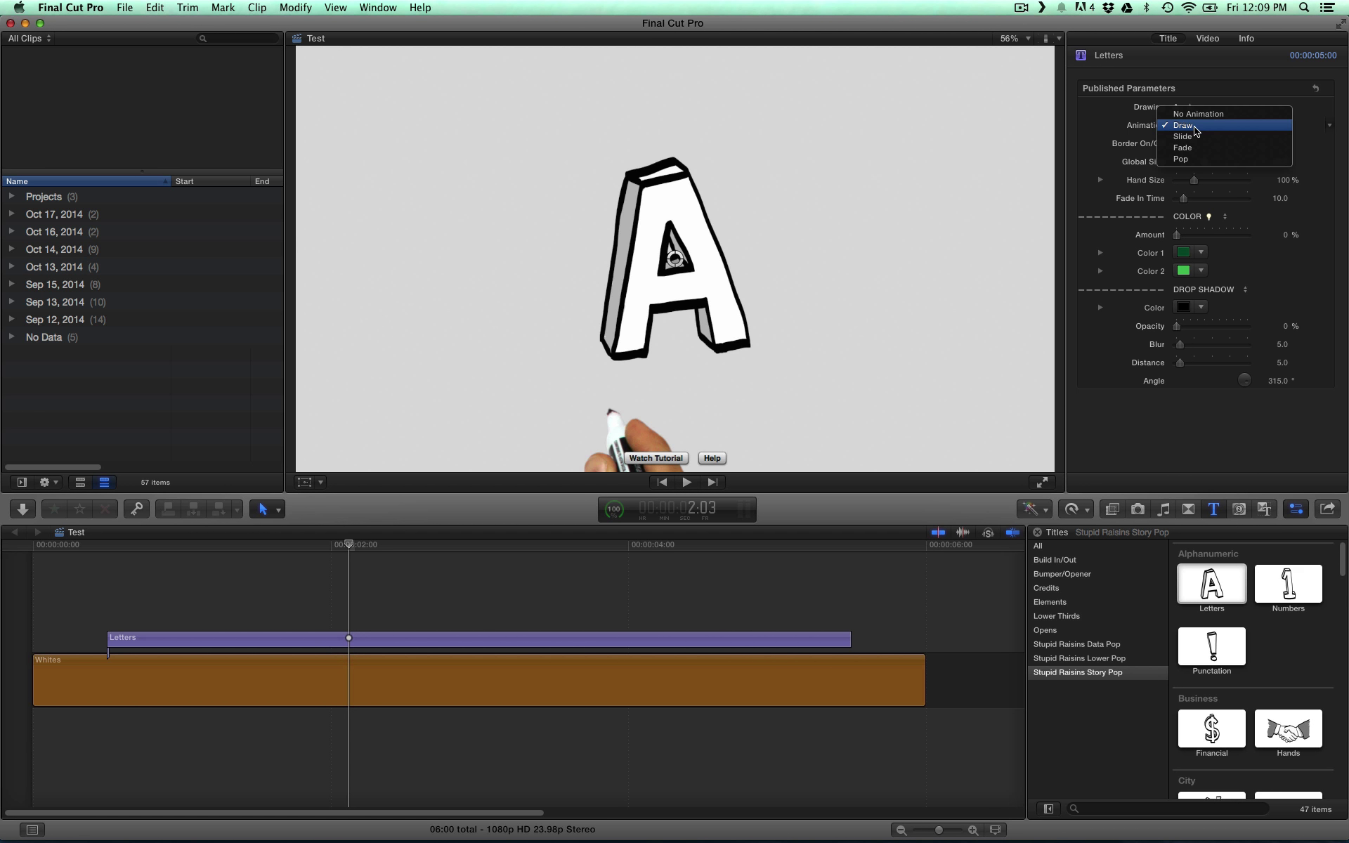
{"action": "left_click", "coordinate": [1198, 114]}
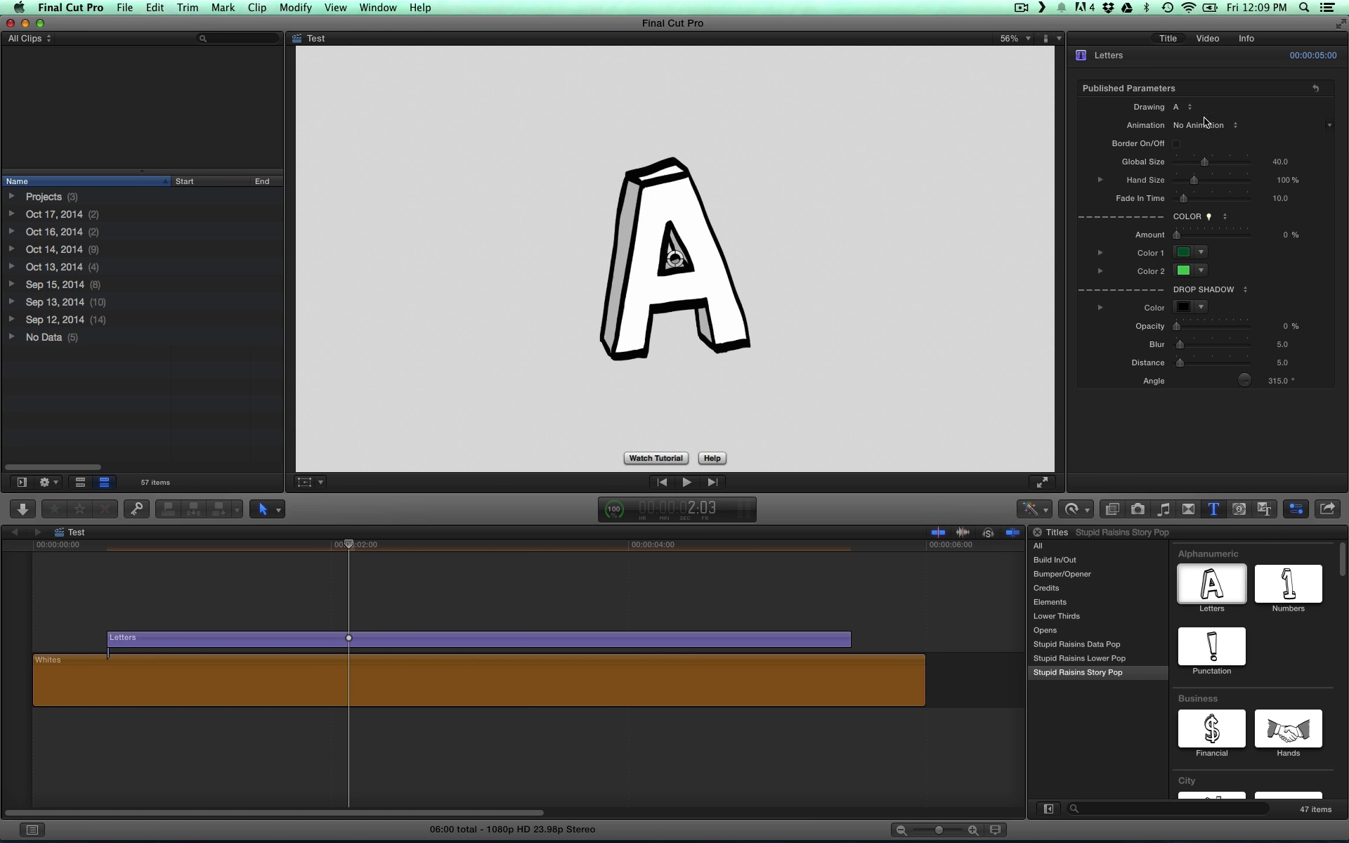
{"action": "left_click", "coordinate": [338, 641]}
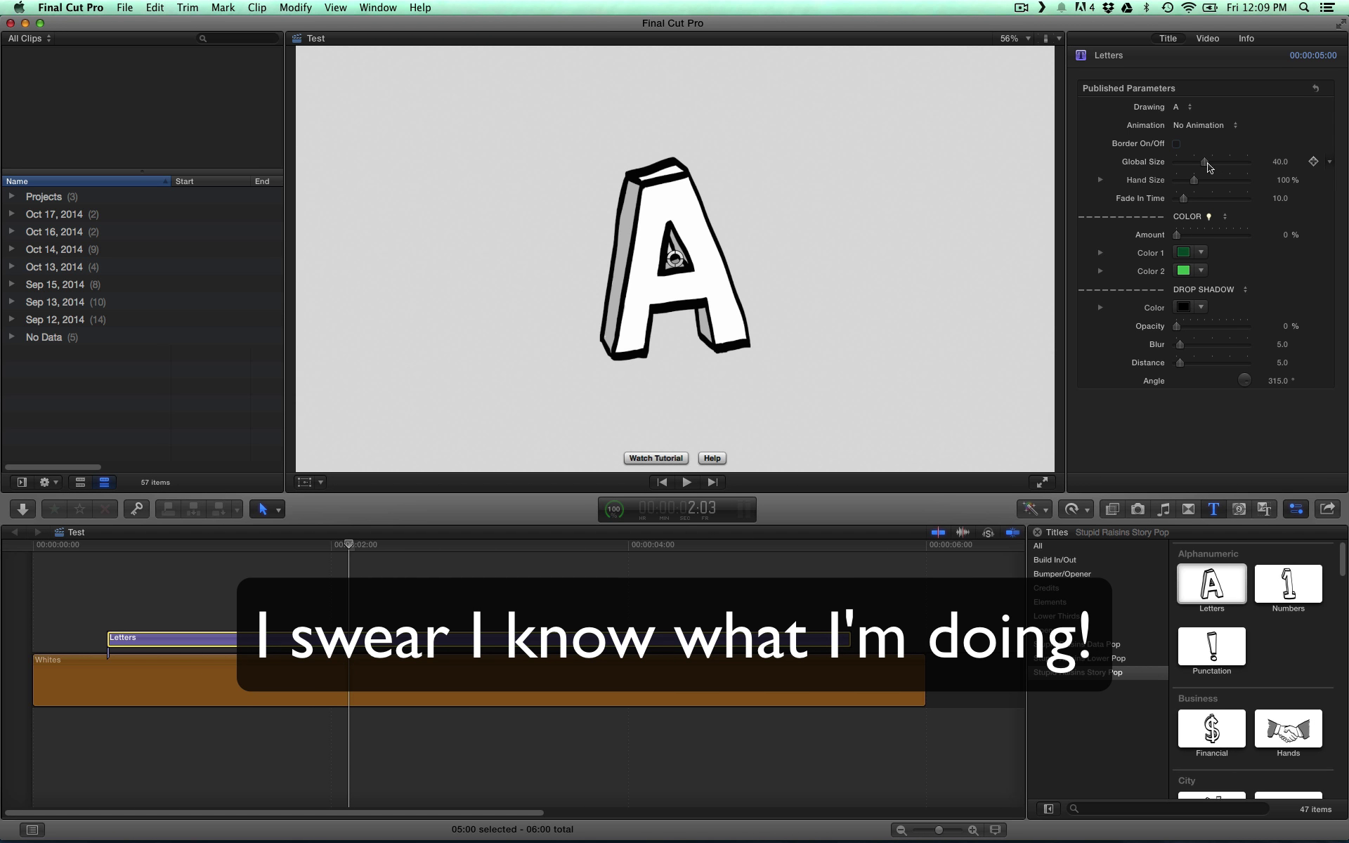
Step: Drag the Letters title's Global Size slider down to 11.0
{"action": "left_click_drag", "start_coordinate": [1206, 162], "coordinate": [1190, 164]}
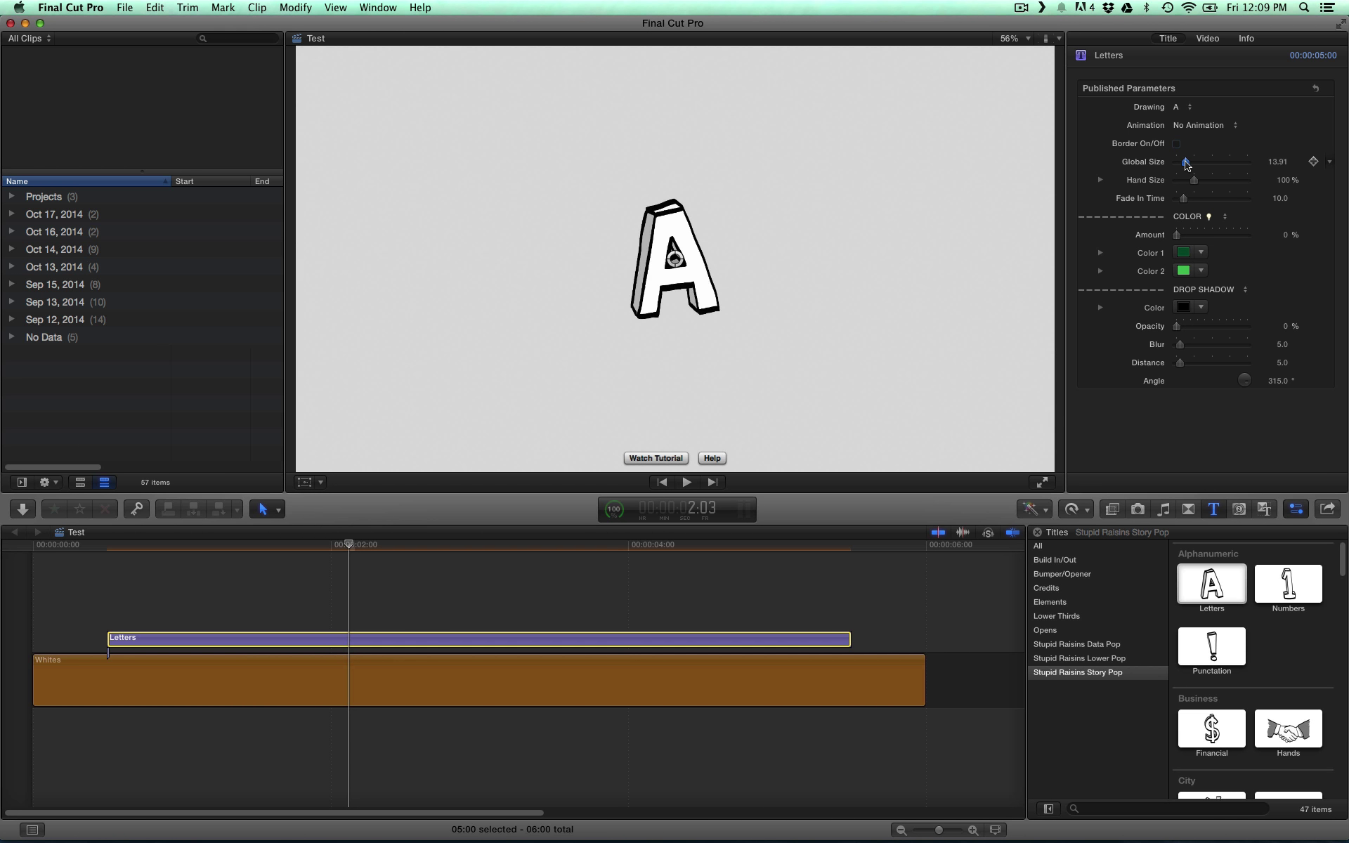
{"action": "left_click_drag", "start_coordinate": [1186, 164], "coordinate": [1184, 164]}
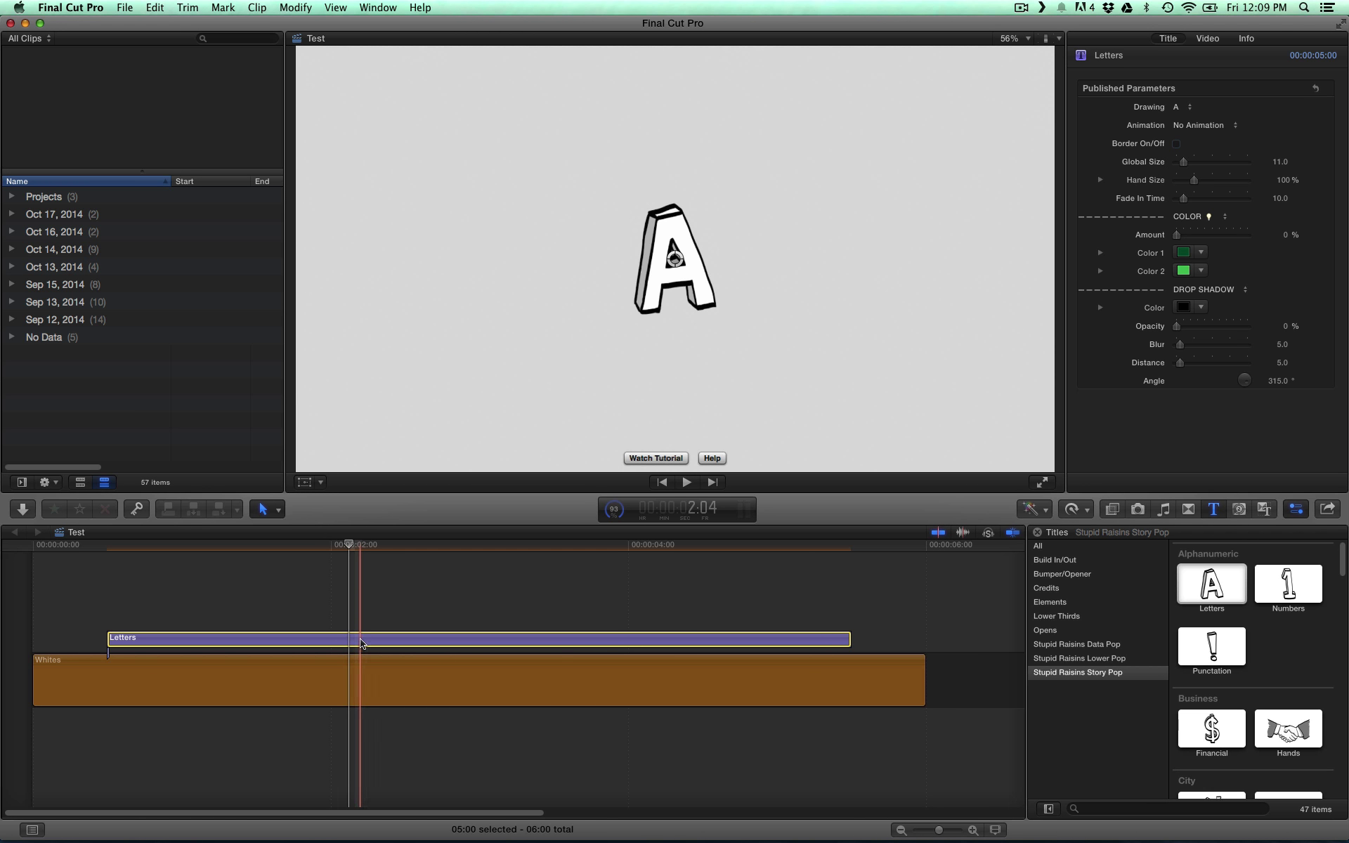
Step: Copy the Letters title and paste three more copies stacked above the Whites clip
{"action": "right_click", "coordinate": [362, 645]}
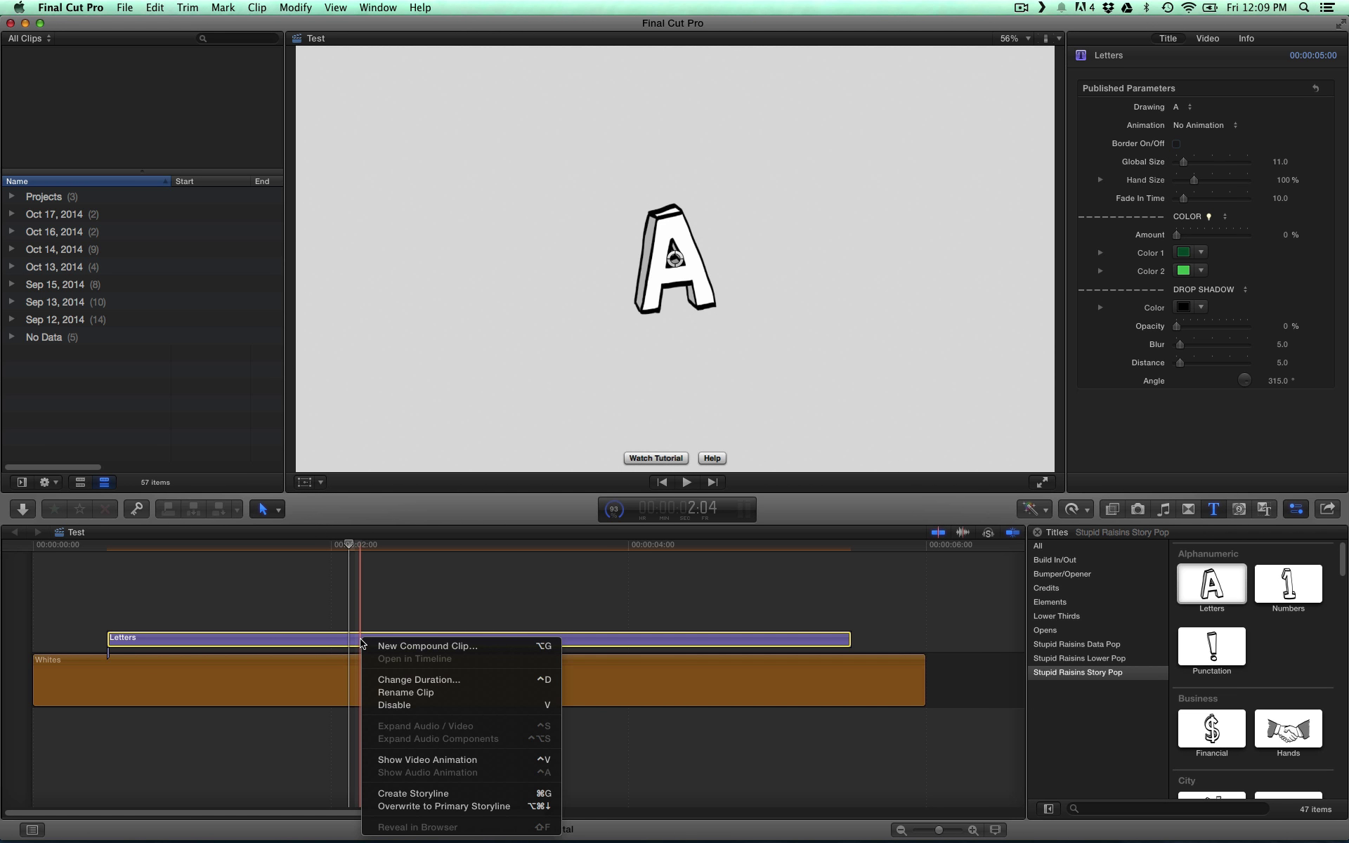
{"action": "left_click", "coordinate": [281, 641]}
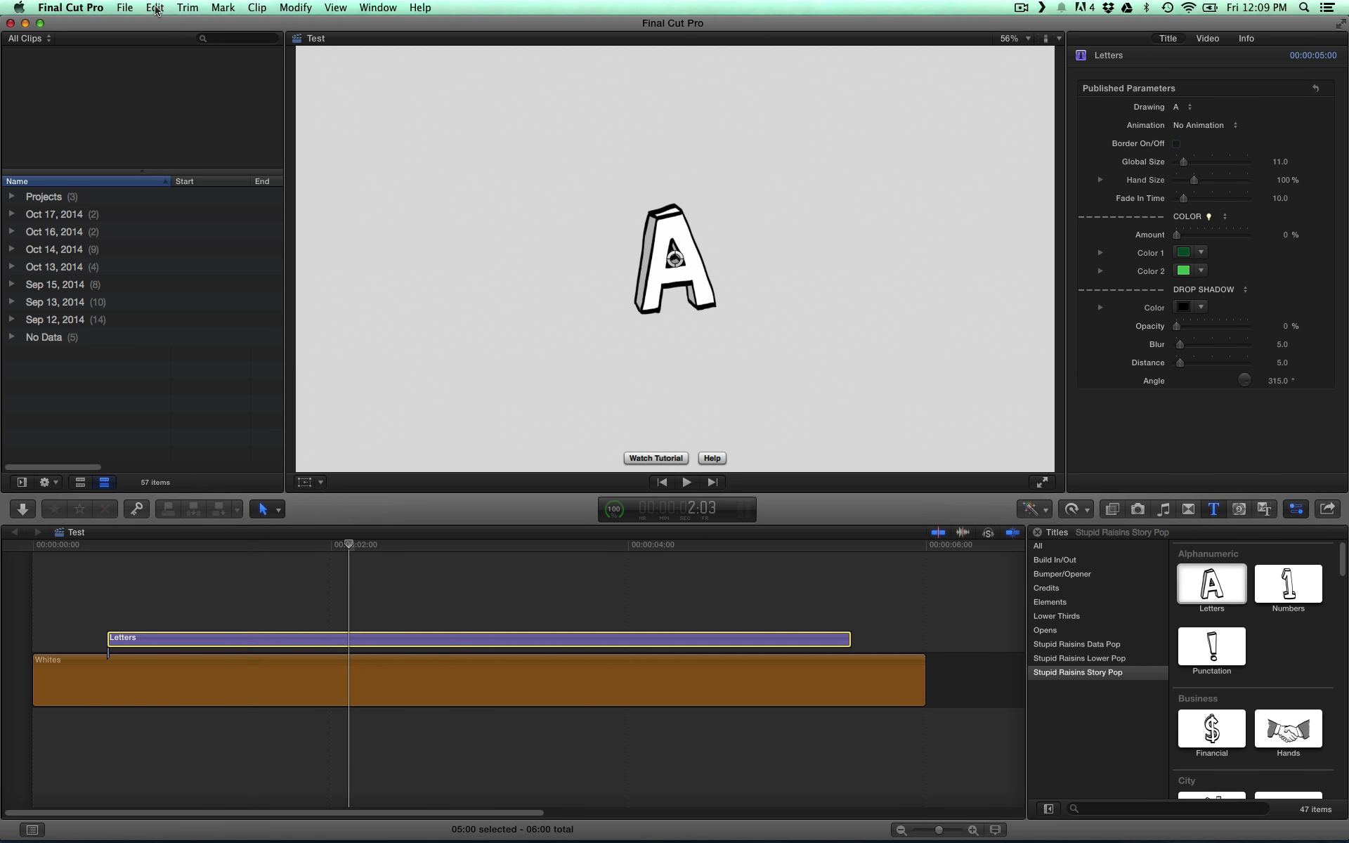
{"action": "key", "text": "super+c"}
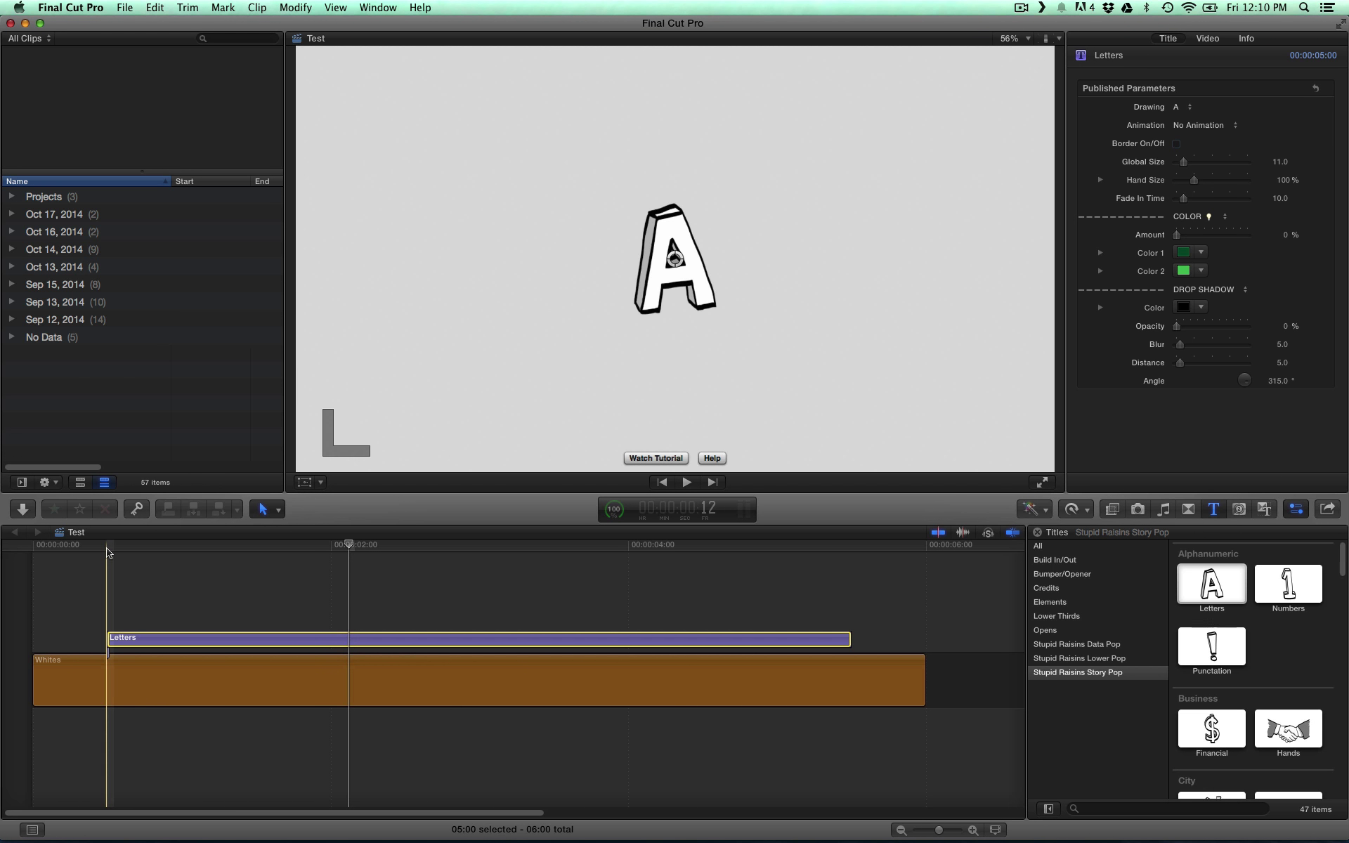
{"action": "key", "text": "super+v"}
{"action": "key", "text": "super+v"}
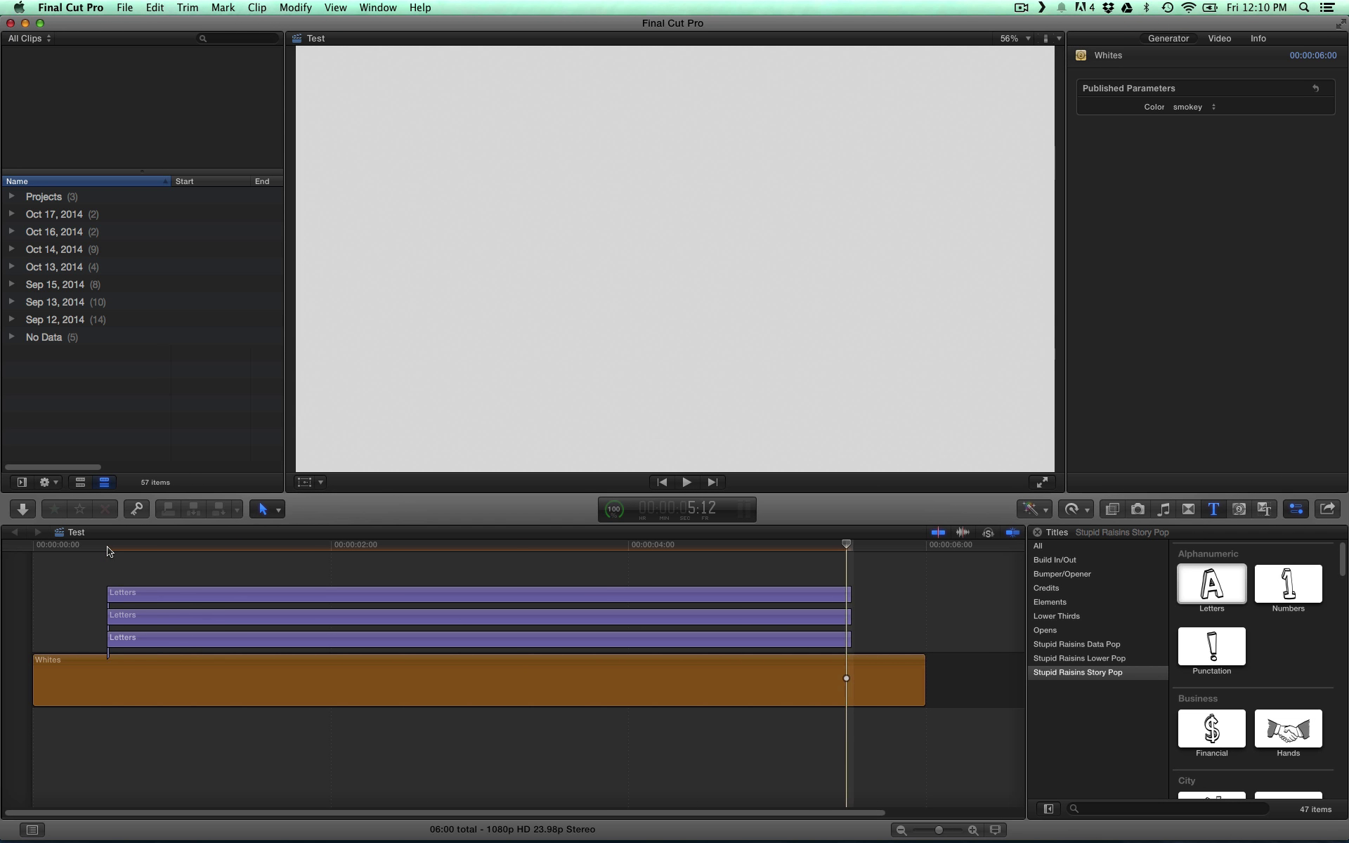
{"action": "left_click", "coordinate": [106, 548]}
{"action": "key", "text": "super+v"}
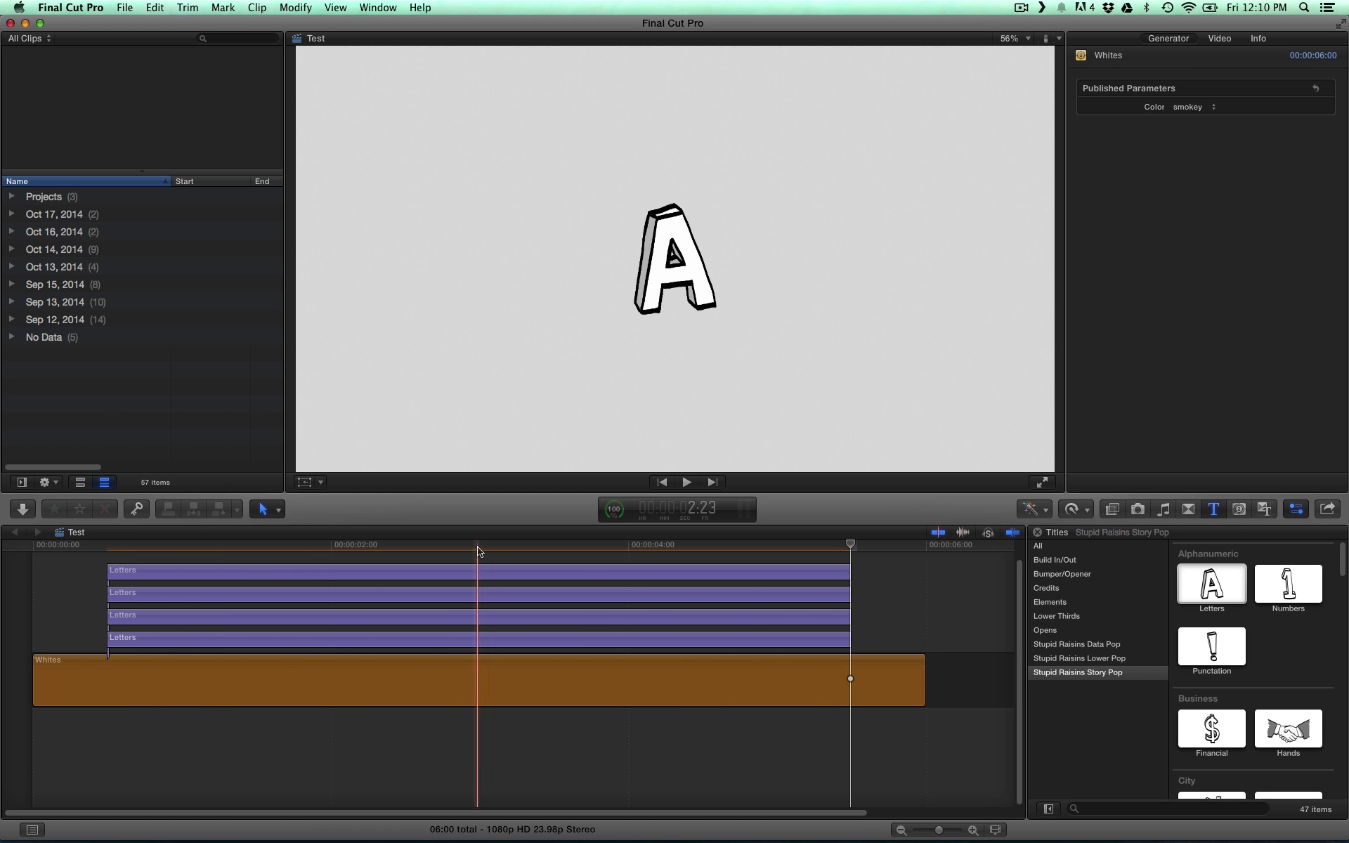
{"action": "left_click", "coordinate": [483, 548]}
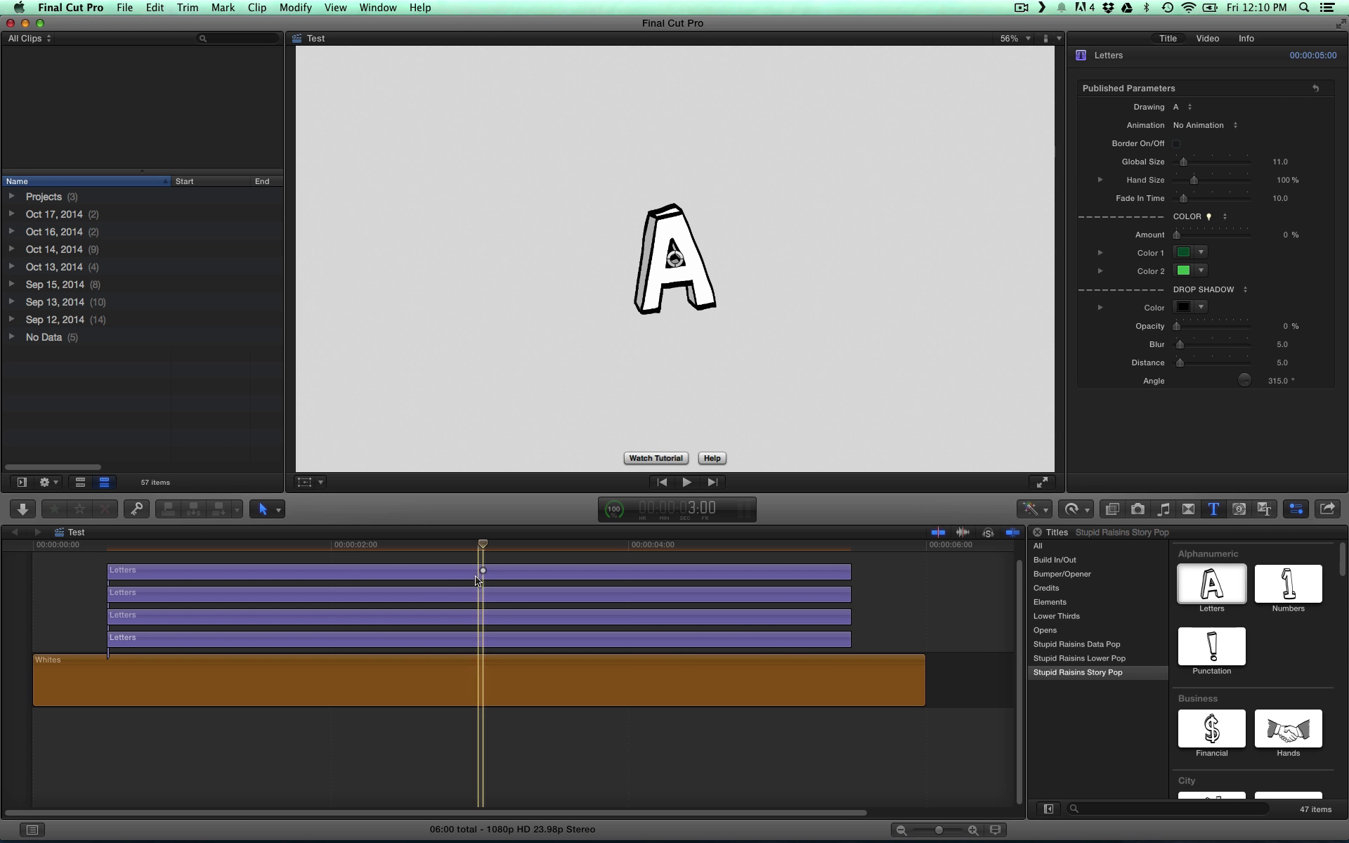
{"action": "left_click", "coordinate": [468, 572]}
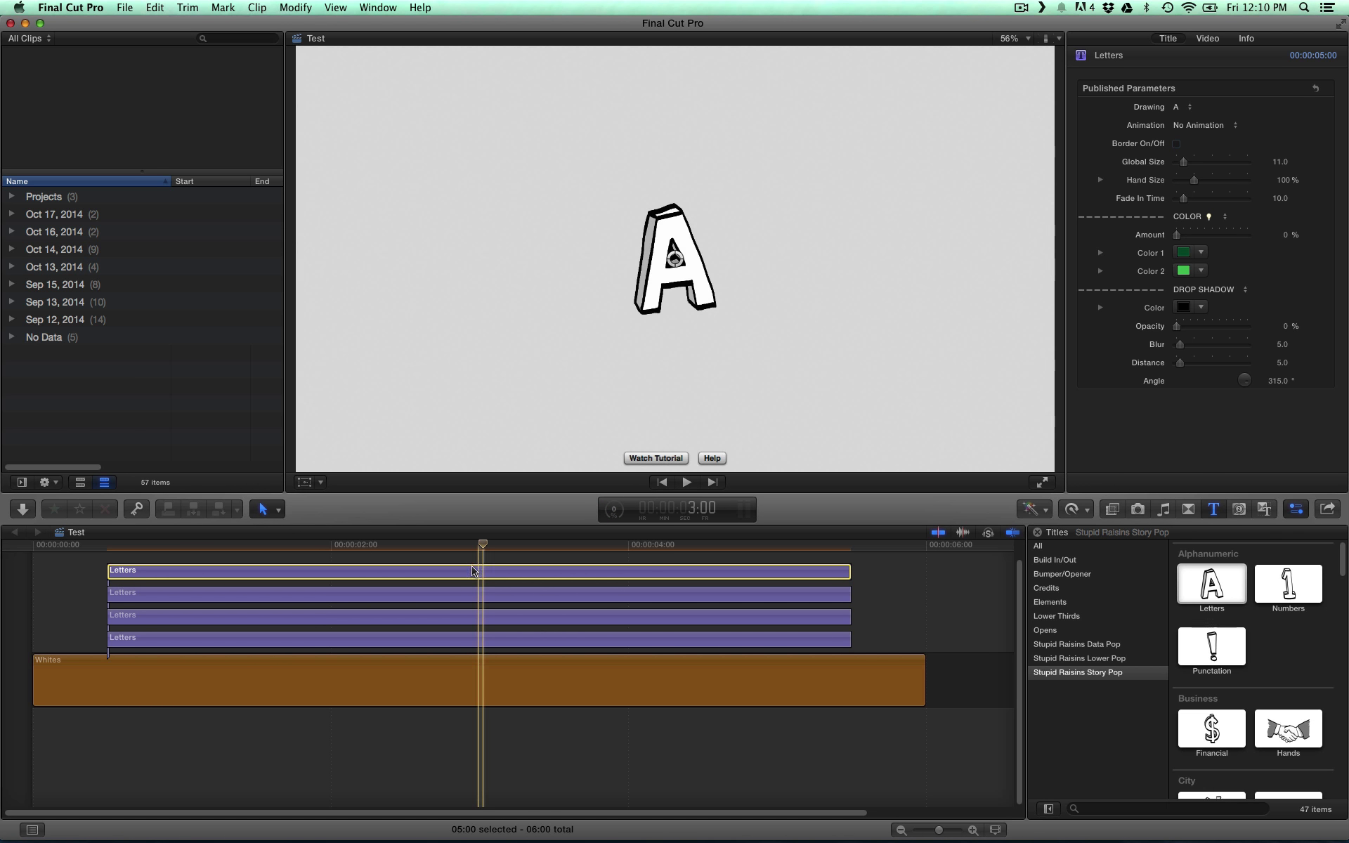
Step: Set the top Letters title to draw D and the second to draw R
{"action": "left_click", "coordinate": [1187, 109]}
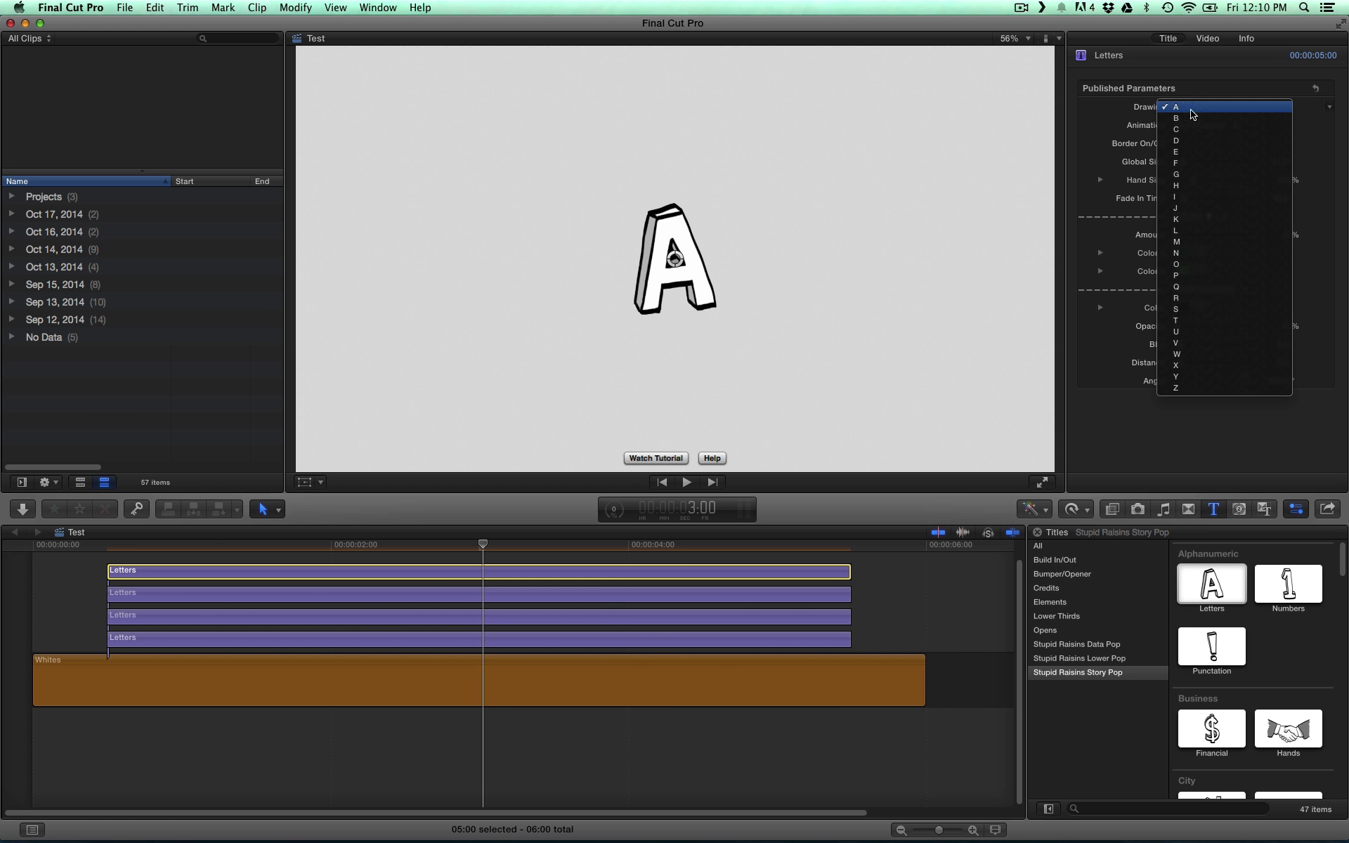
{"action": "left_click", "coordinate": [1186, 155]}
{"action": "left_click", "coordinate": [539, 601]}
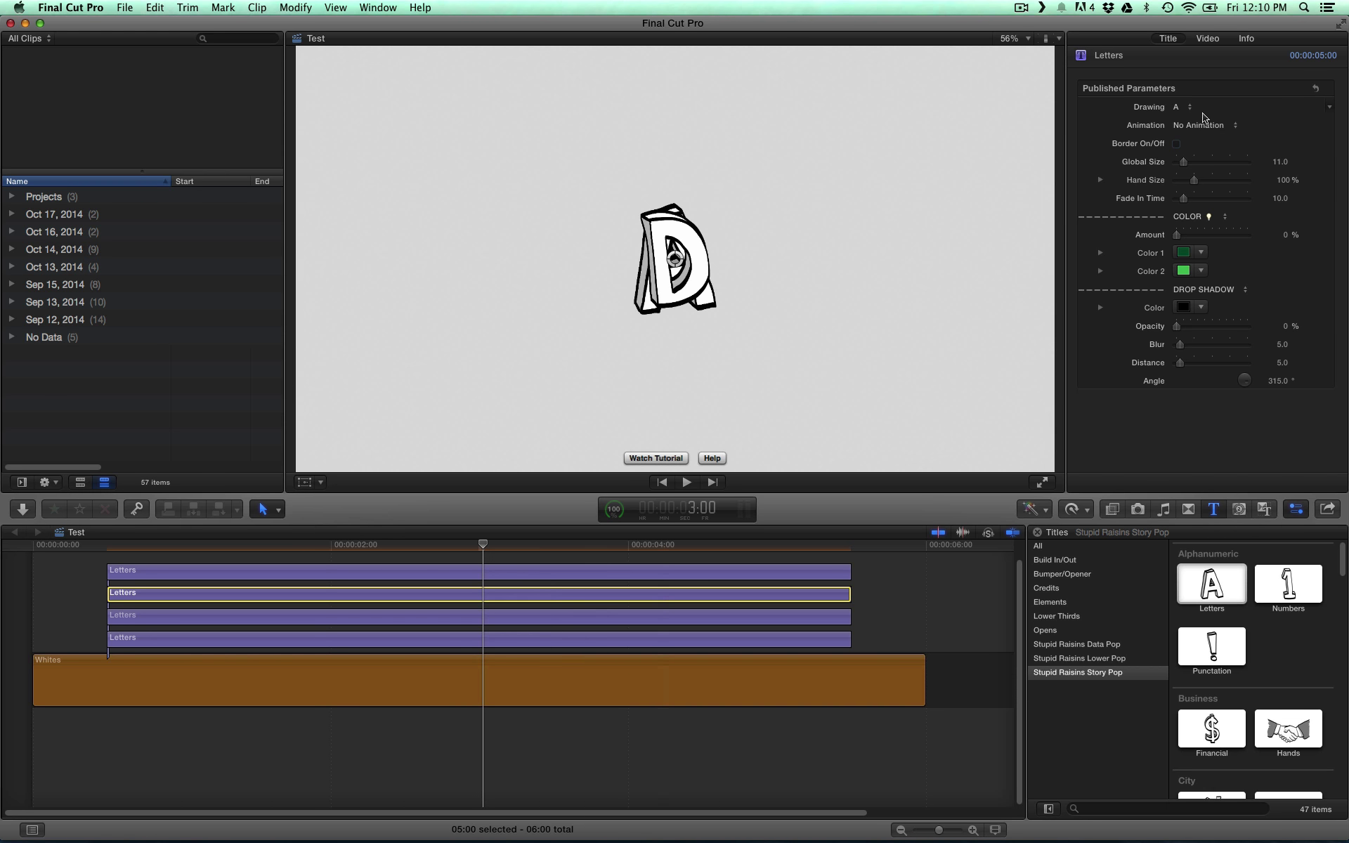
{"action": "left_click", "coordinate": [1186, 108]}
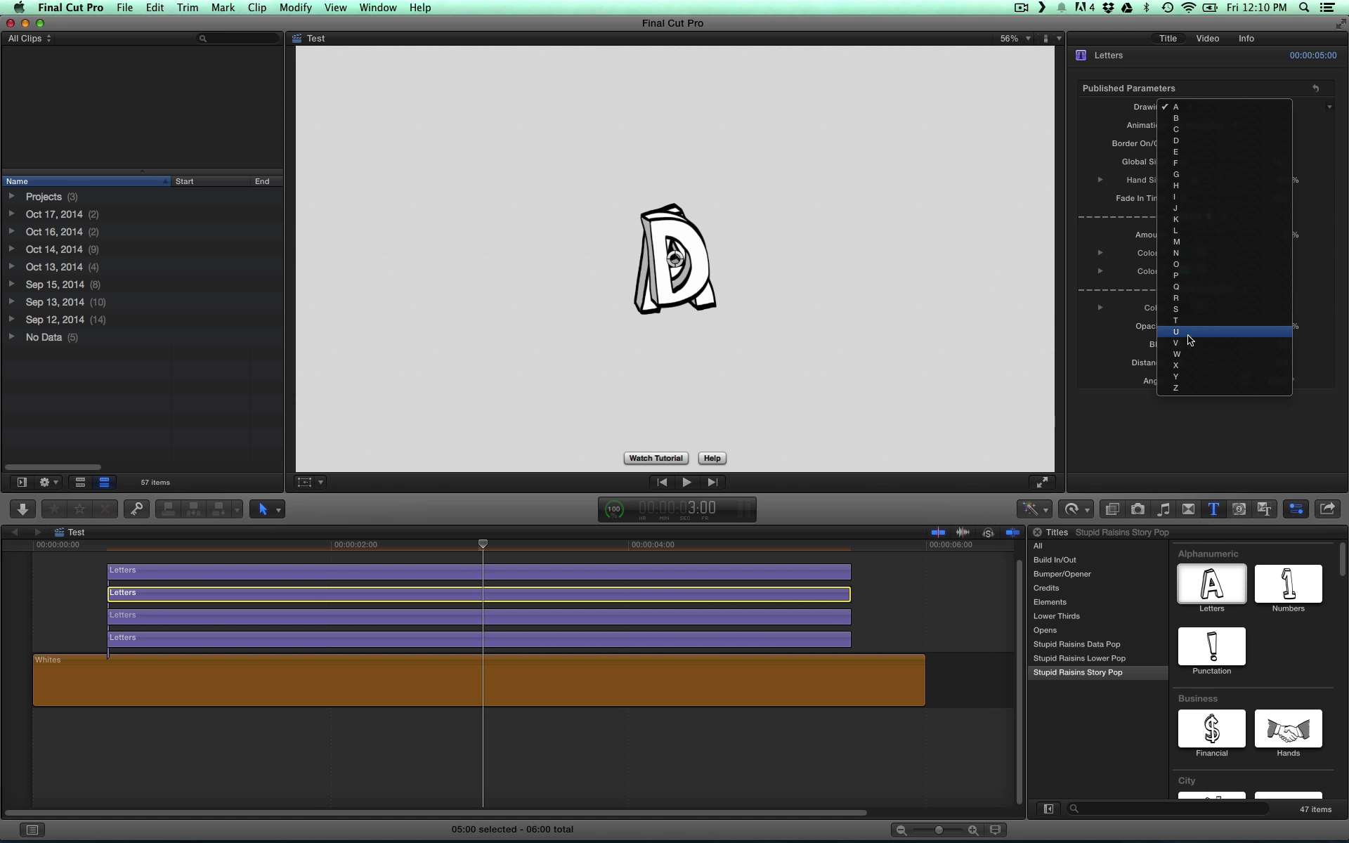
{"action": "left_click", "coordinate": [1188, 299]}
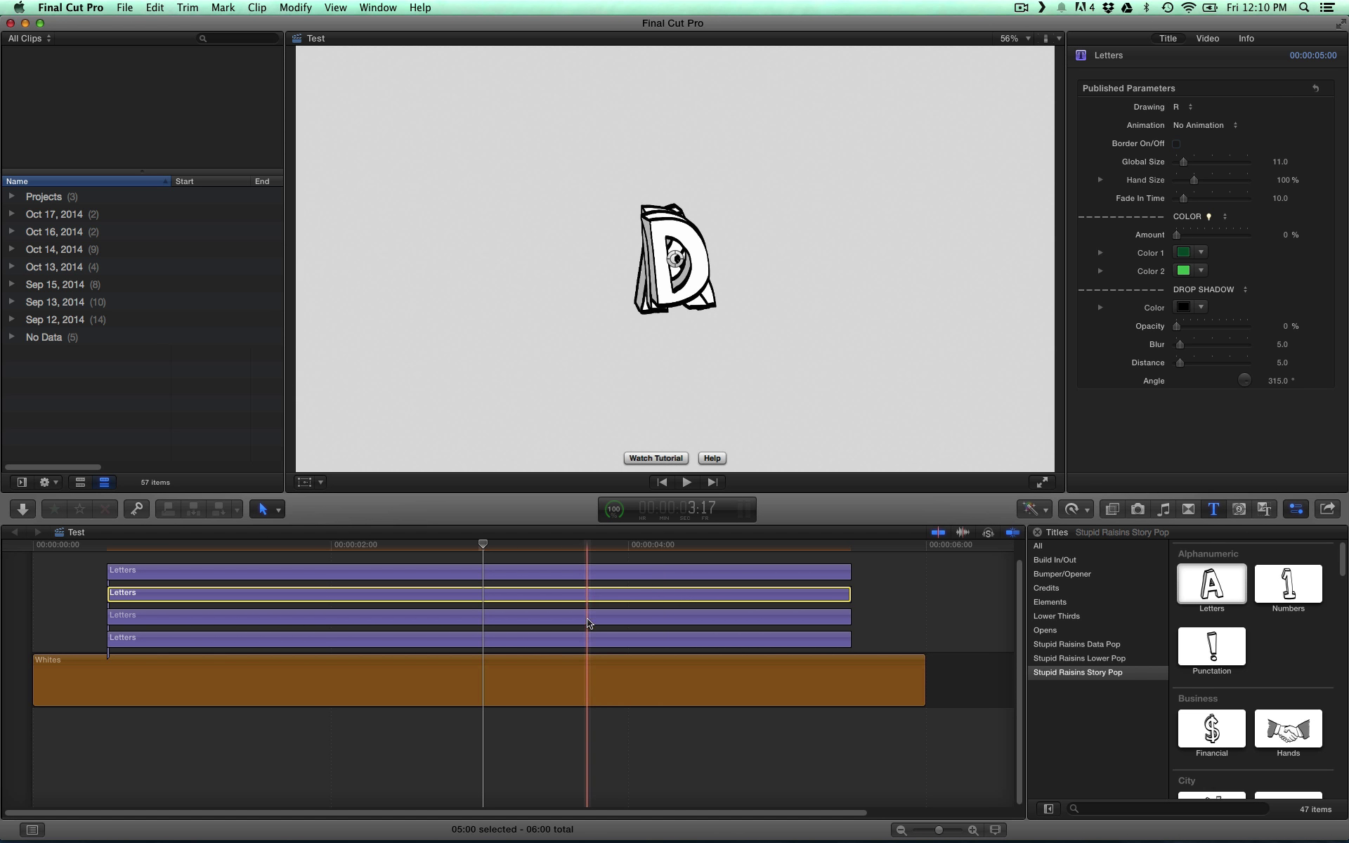
Step: Leave the third title as A and set the bottom title to draw W
{"action": "left_click", "coordinate": [590, 616]}
{"action": "left_click", "coordinate": [632, 640]}
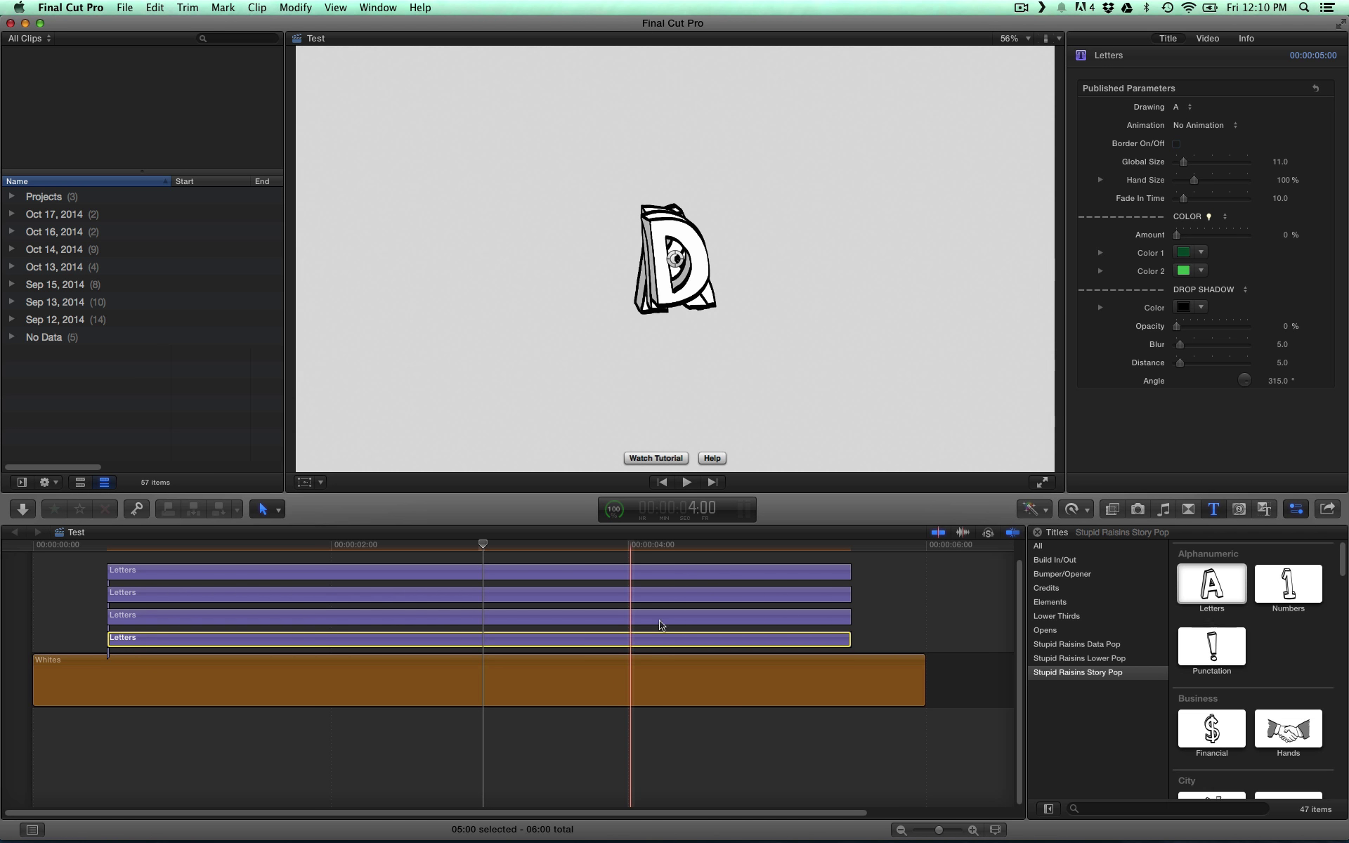
{"action": "left_click", "coordinate": [1187, 107]}
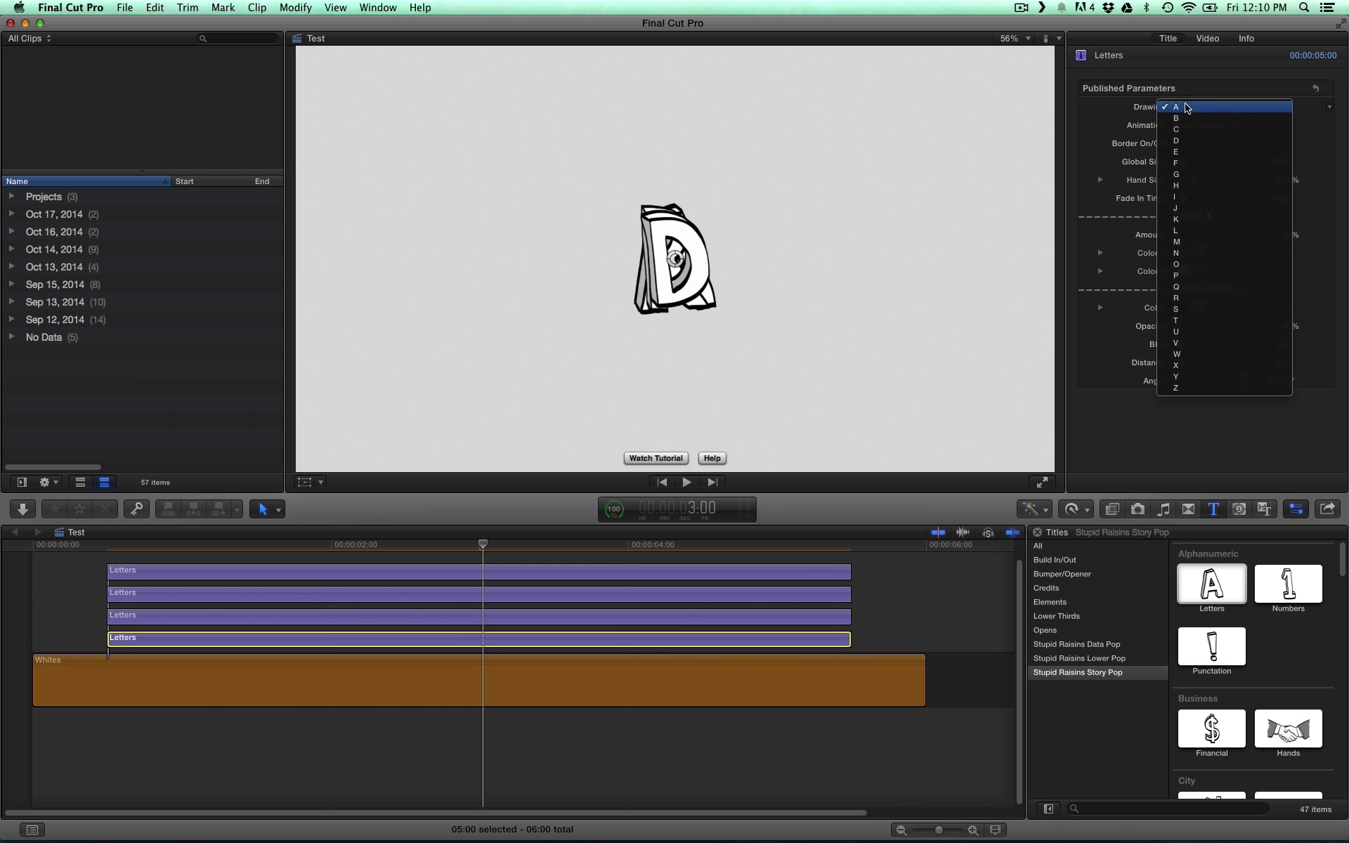
{"action": "left_click", "coordinate": [1182, 354]}
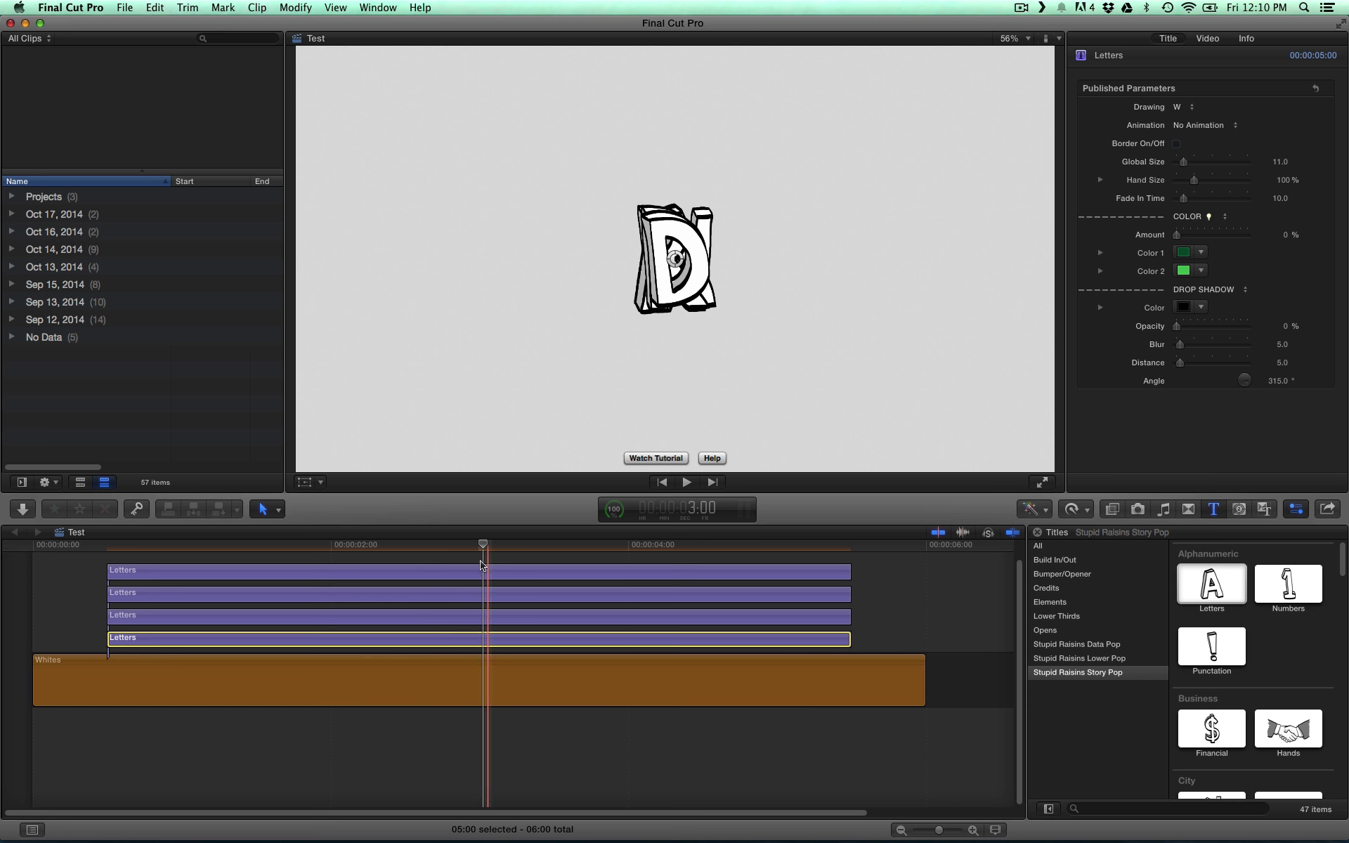
{"action": "left_click", "coordinate": [482, 572]}
Step: Move D and R left of centre and W to the right of the A in the Viewer
{"action": "left_click_drag", "start_coordinate": [675, 260], "coordinate": [538, 259]}
{"action": "left_click", "coordinate": [517, 595]}
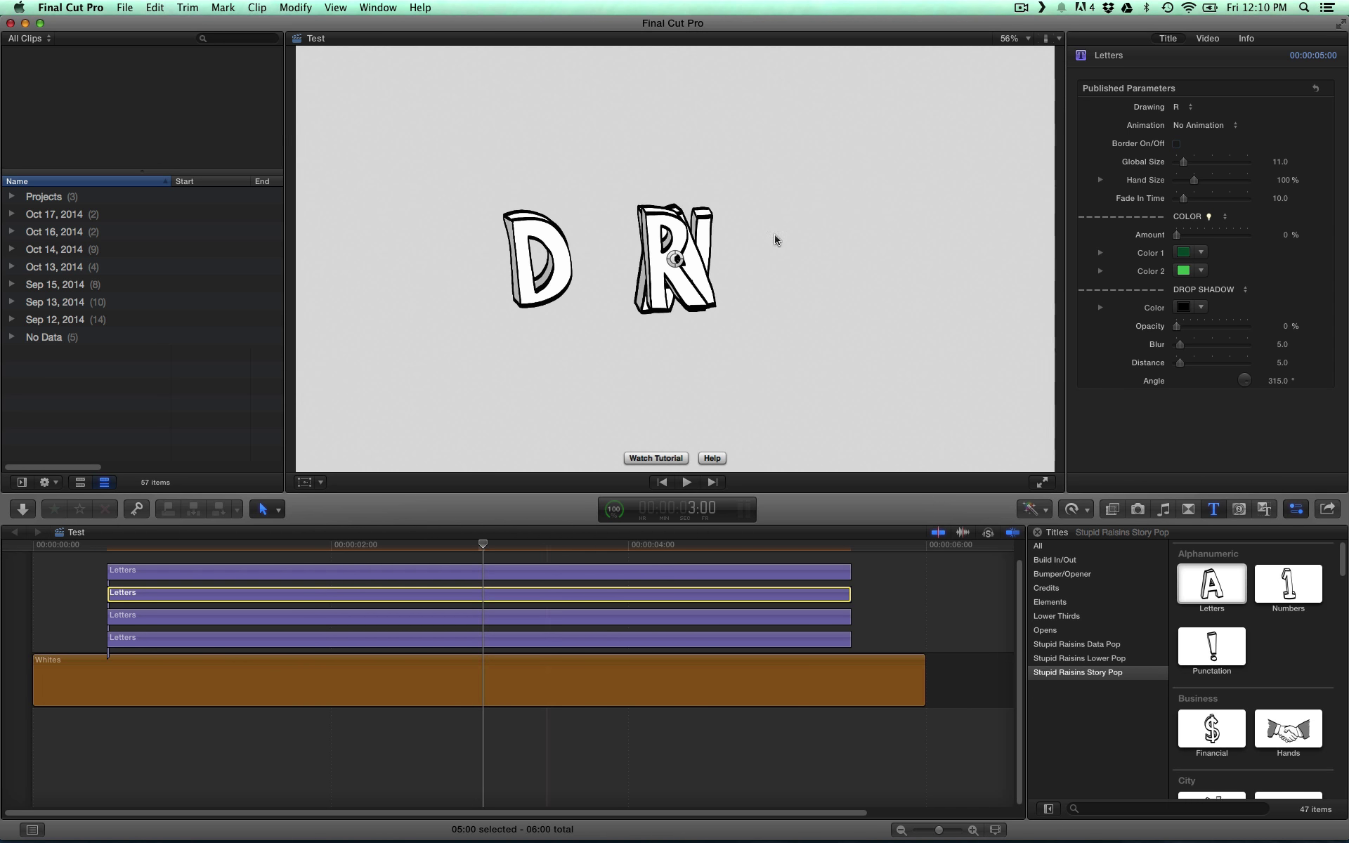
{"action": "left_click_drag", "start_coordinate": [676, 261], "coordinate": [604, 259]}
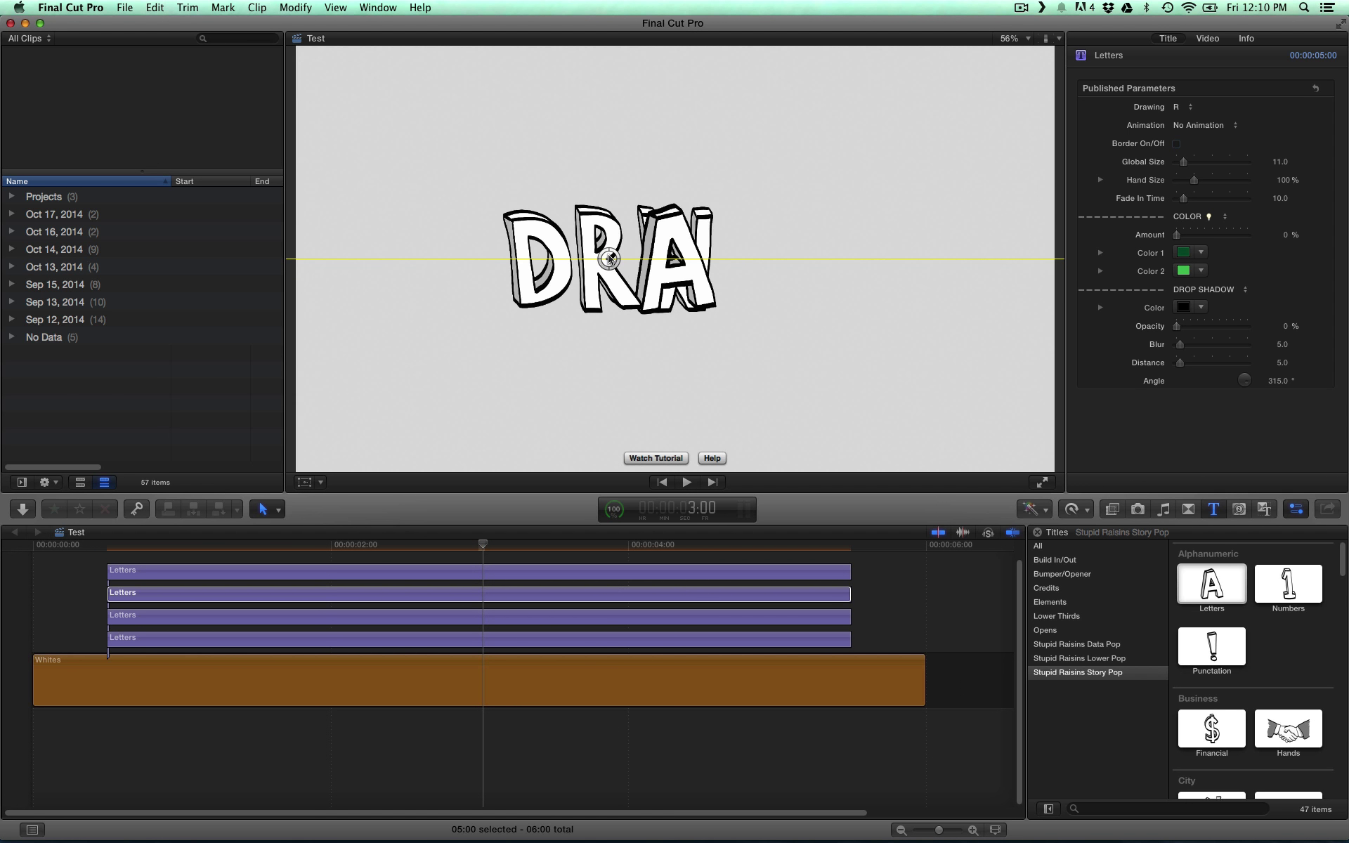
{"action": "left_click", "coordinate": [537, 639]}
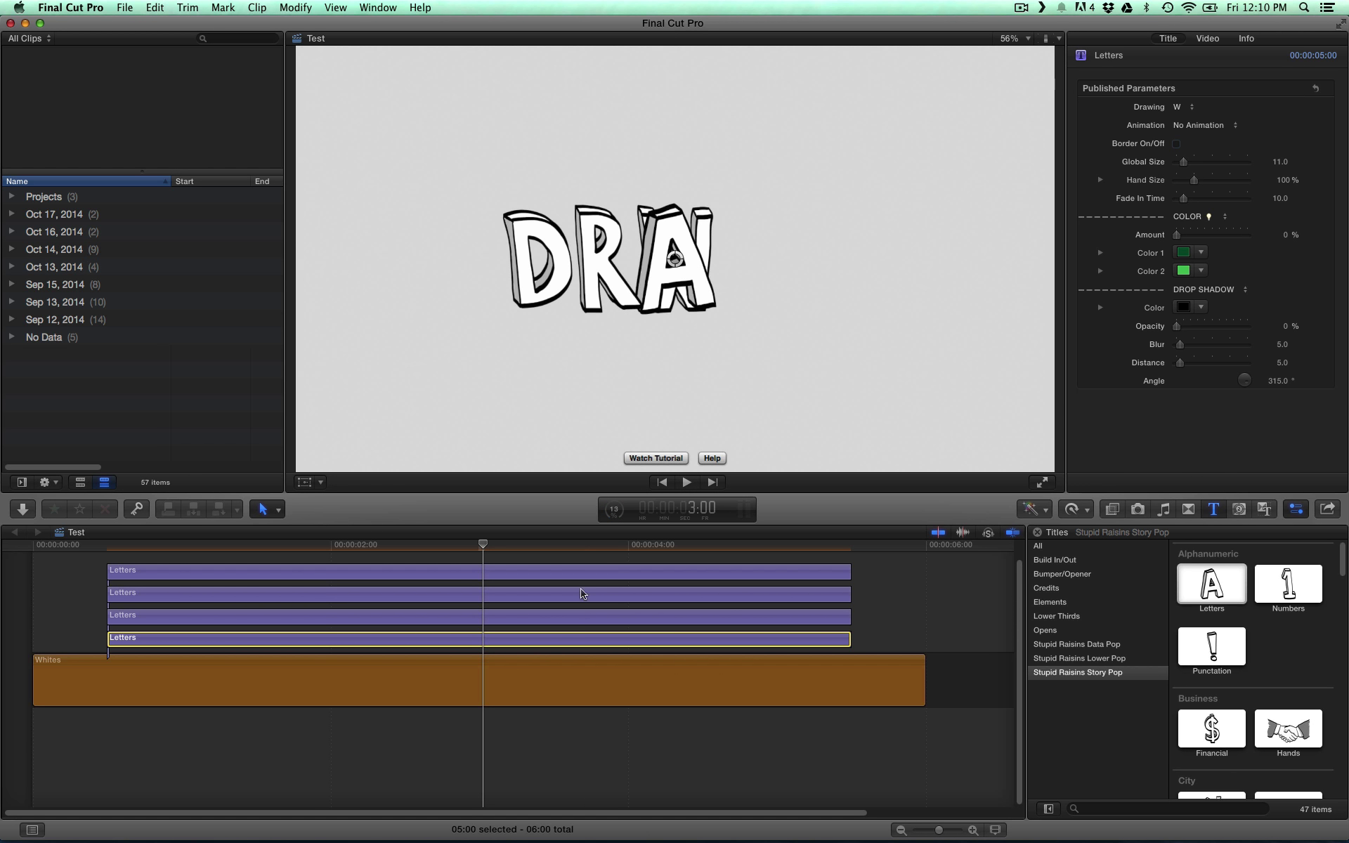
{"action": "left_click_drag", "start_coordinate": [676, 260], "coordinate": [740, 260]}
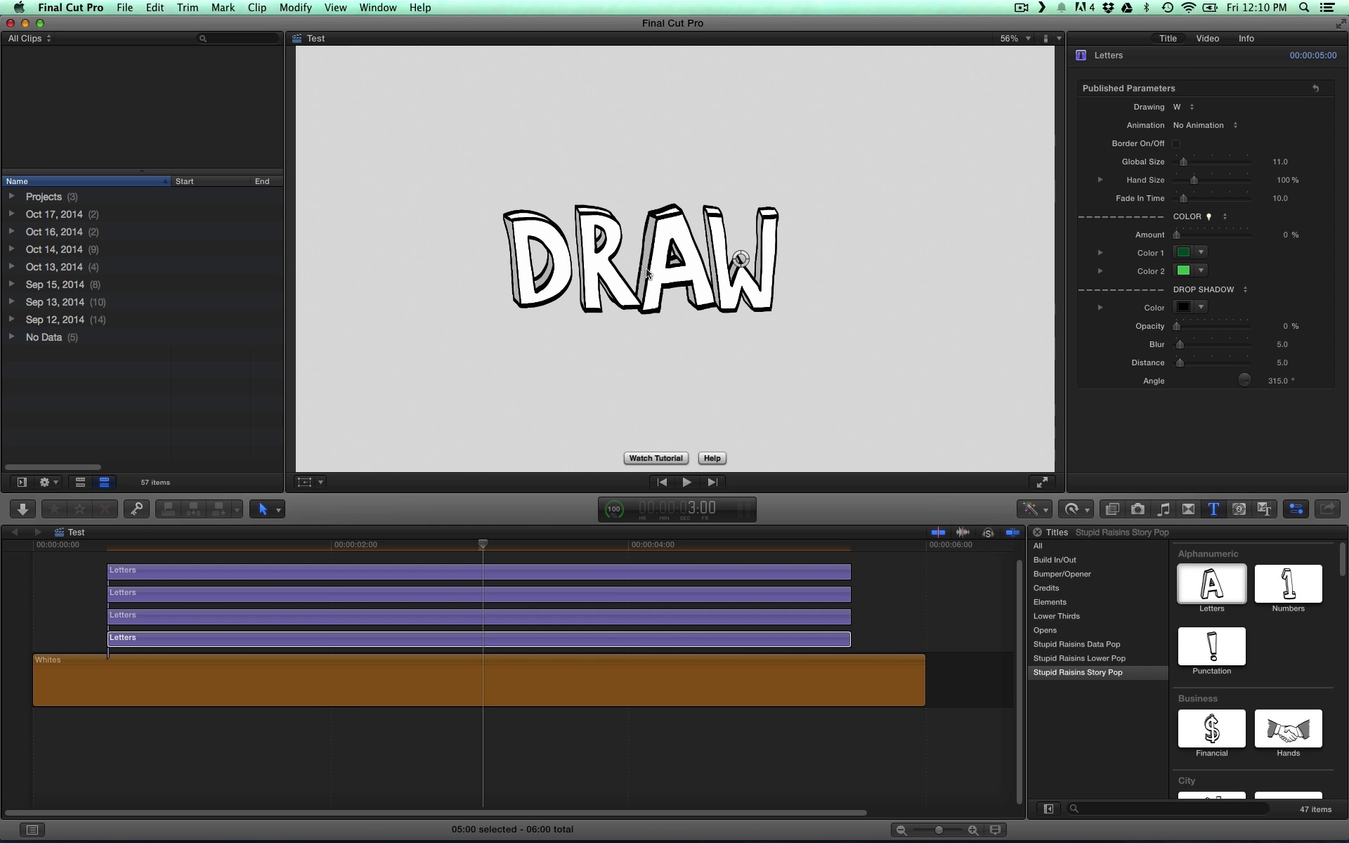
Step: Nudge the D letter slightly to the right in the Viewer
{"action": "left_click", "coordinate": [457, 639]}
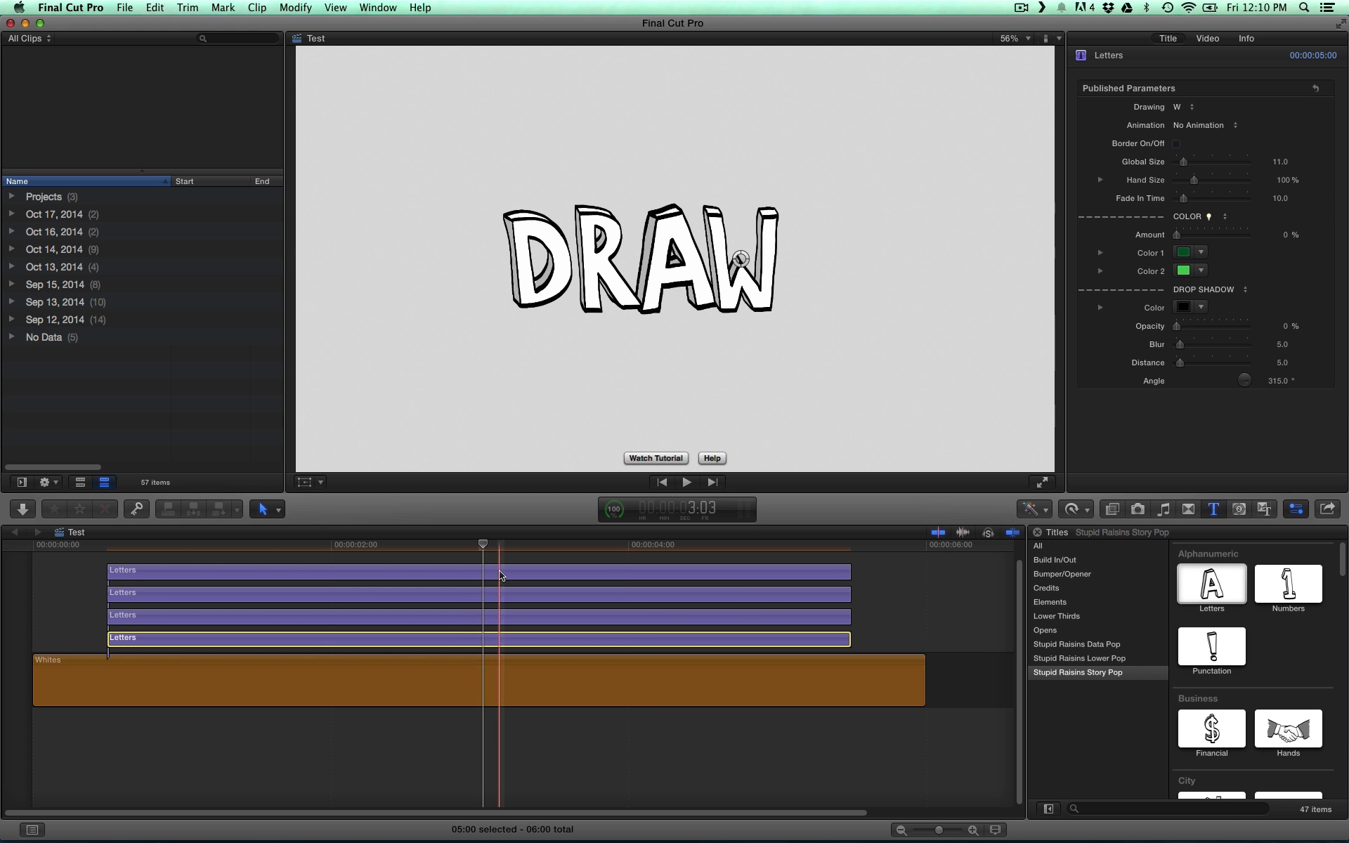
{"action": "left_click", "coordinate": [501, 571]}
{"action": "left_click_drag", "start_coordinate": [536, 260], "coordinate": [546, 260]}
{"action": "left_click", "coordinate": [485, 552]}
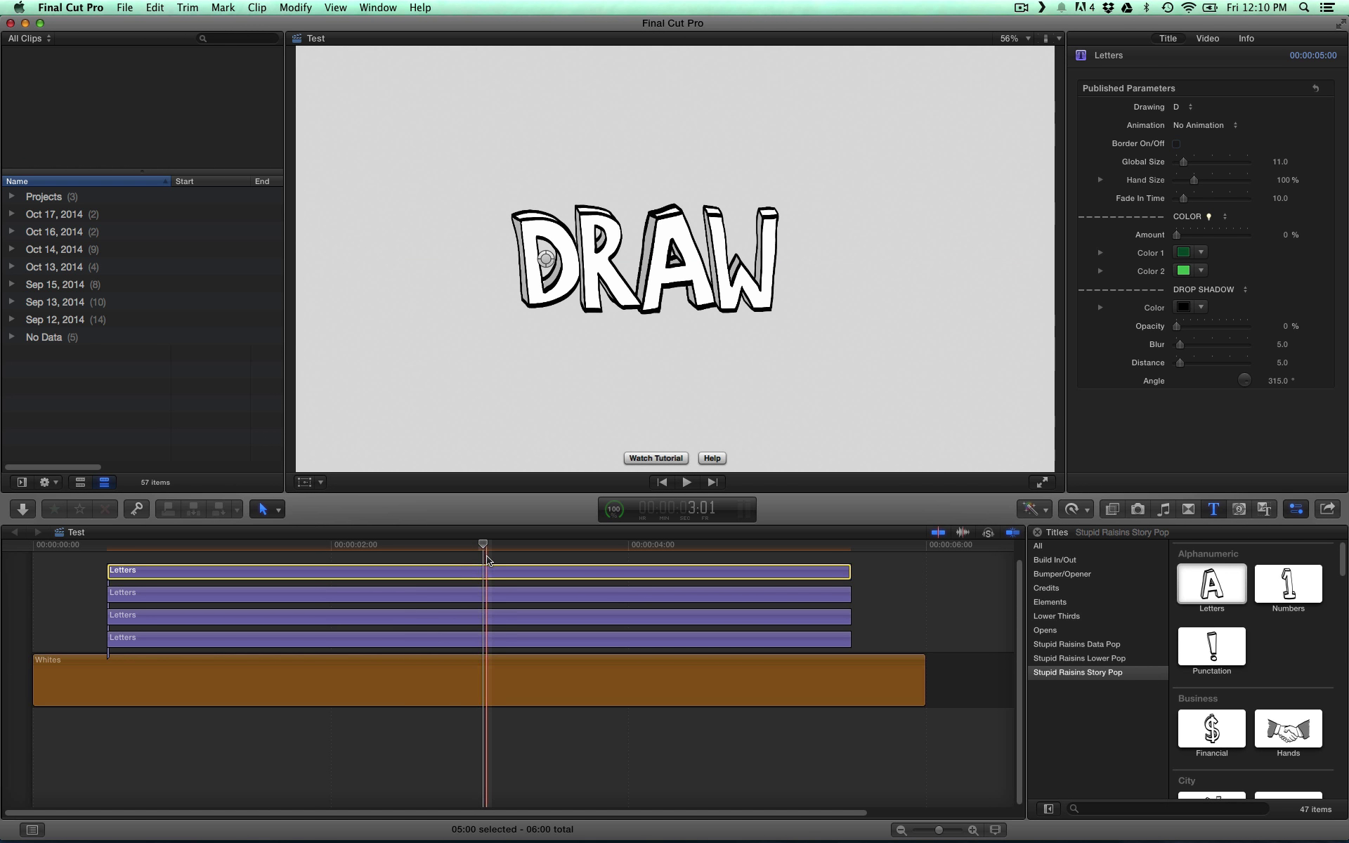
Step: Marquee-select the four Letters clips and make a compound clip named 'Draw'
{"action": "left_click_drag", "start_coordinate": [487, 557], "coordinate": [550, 638]}
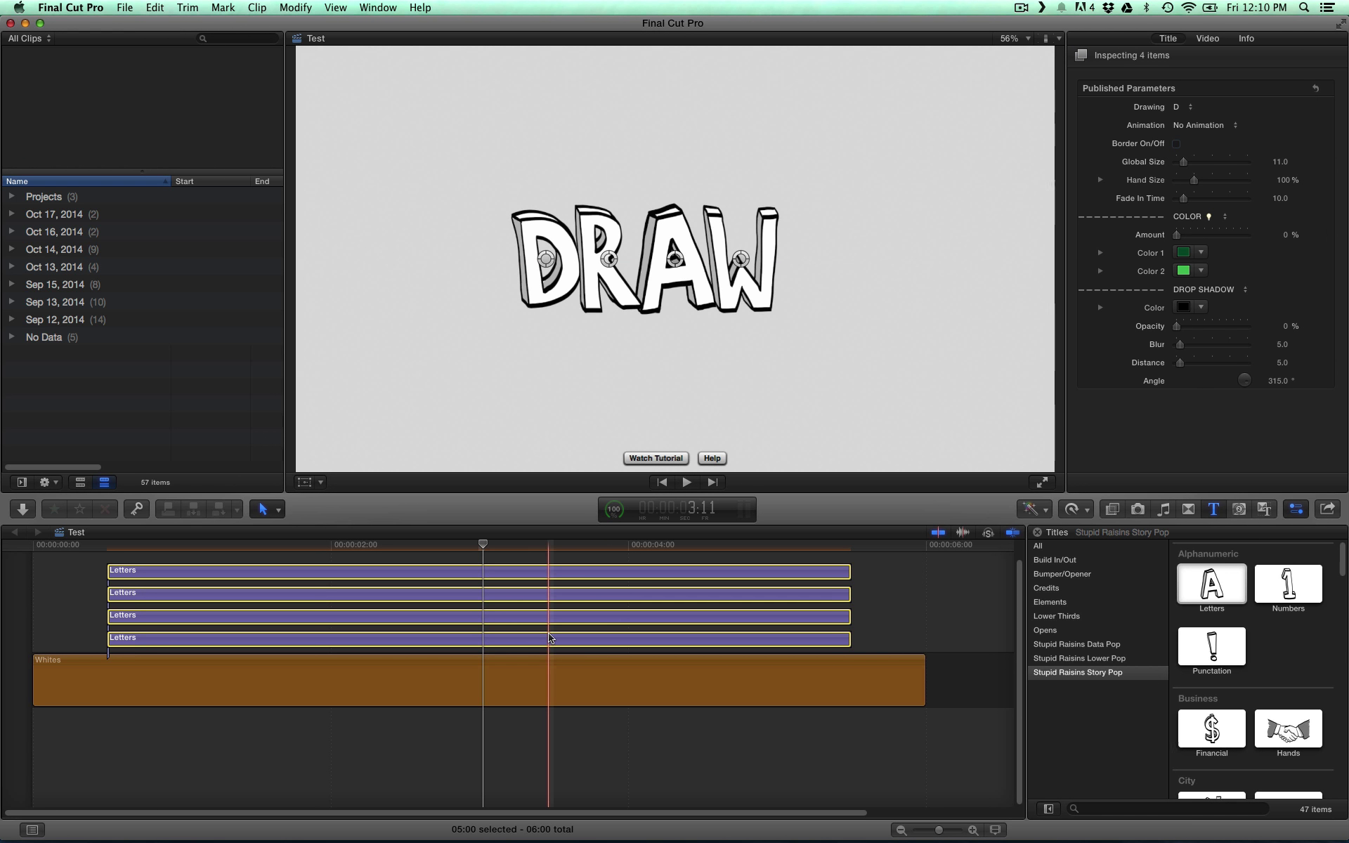
{"action": "right_click", "coordinate": [539, 572]}
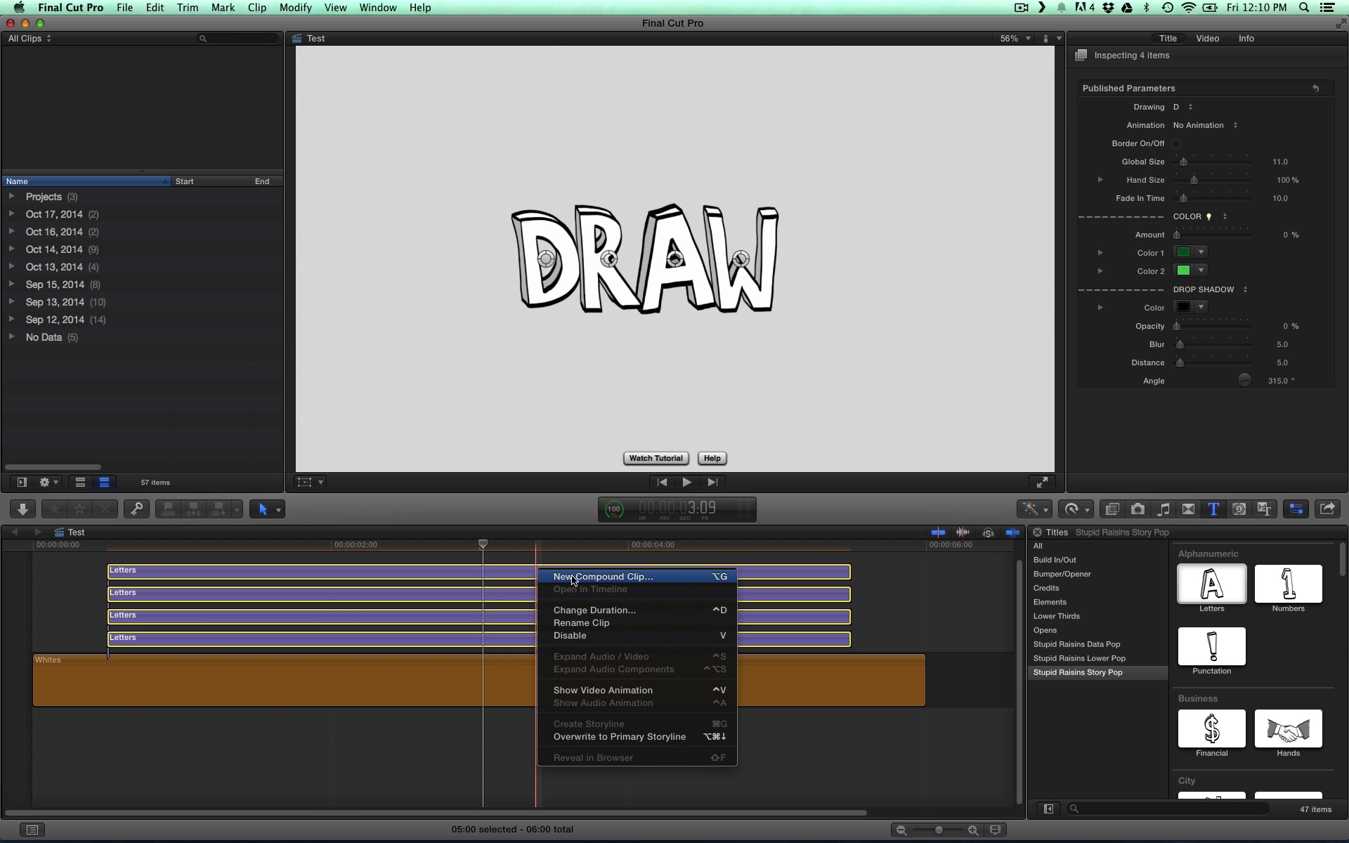
{"action": "left_click", "coordinate": [572, 578]}
{"action": "type", "text": "Draw"}
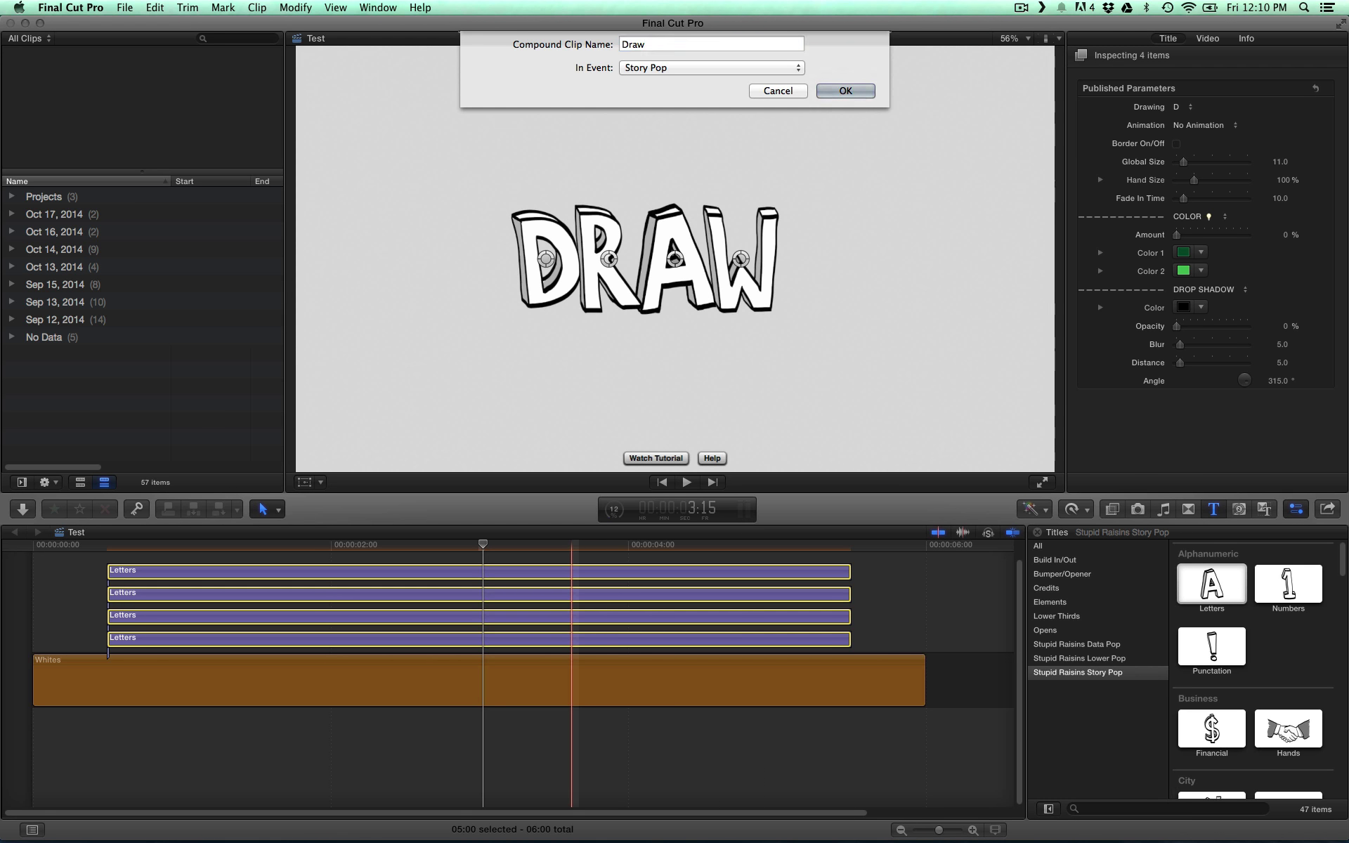
{"action": "key", "text": "Return"}
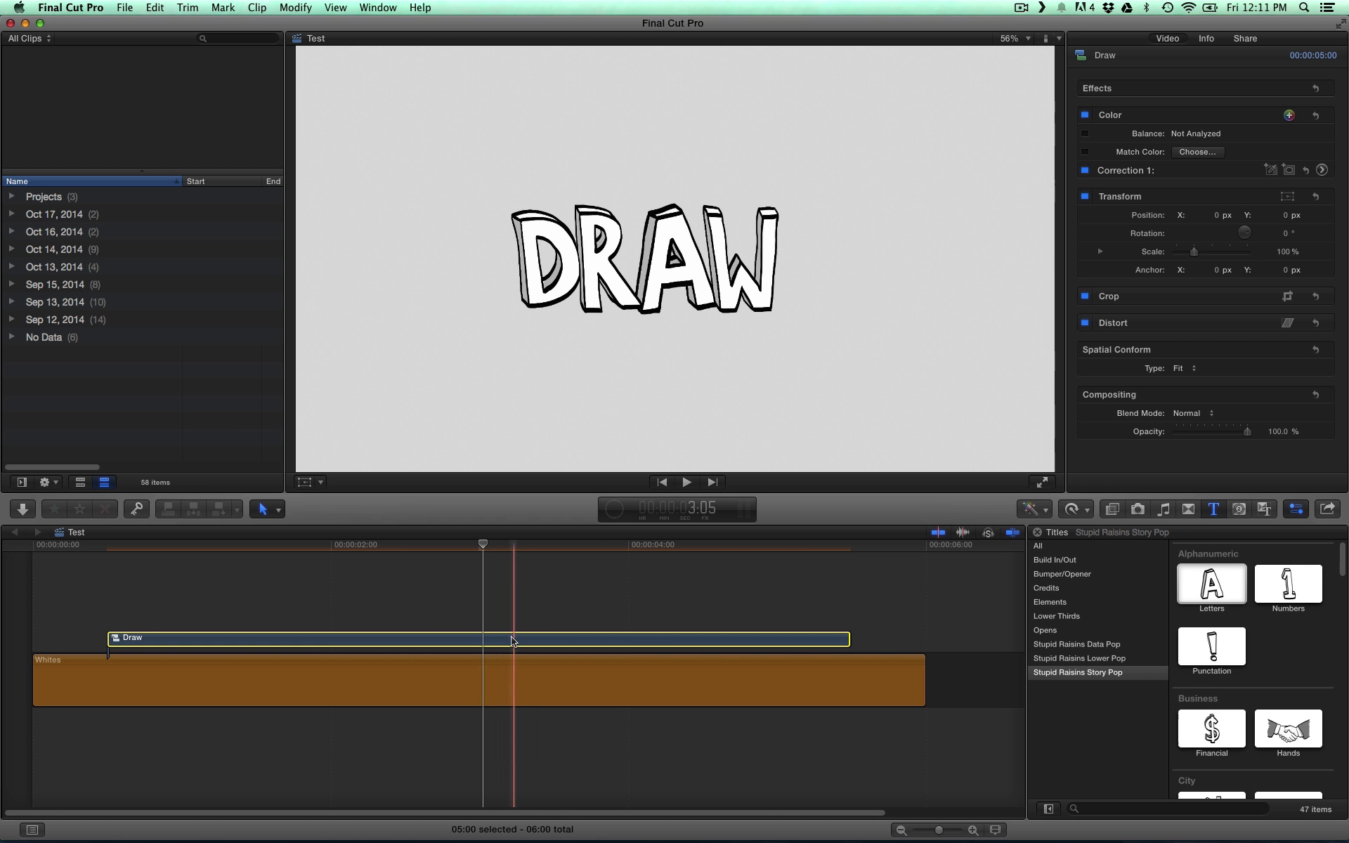
Step: Delete the Draw compound clip and place a StoryPop Custom Image title above Whites
{"action": "key", "text": "Delete"}
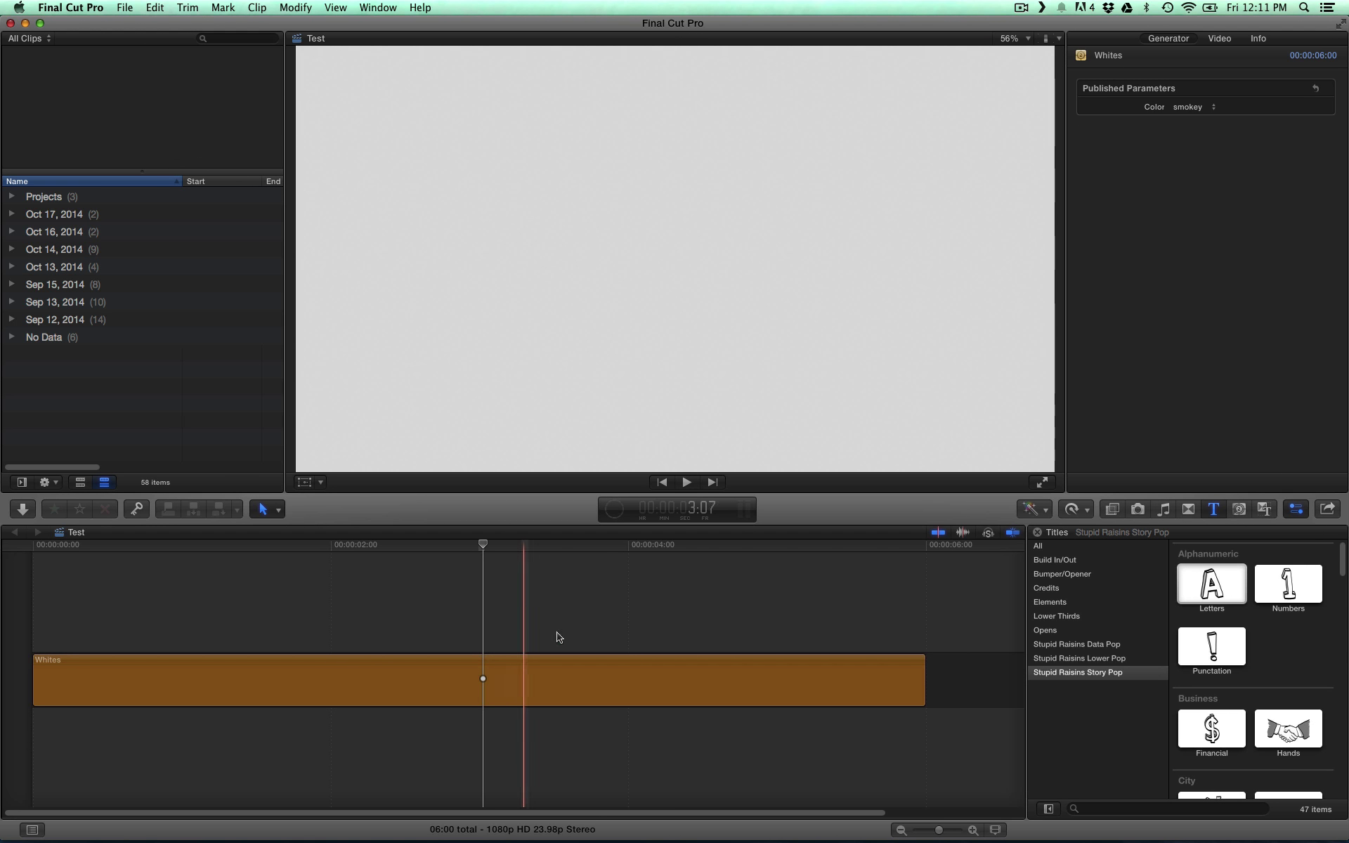
{"action": "scroll", "coordinate": [1246, 654], "scroll_direction": "down", "scroll_amount": 6}
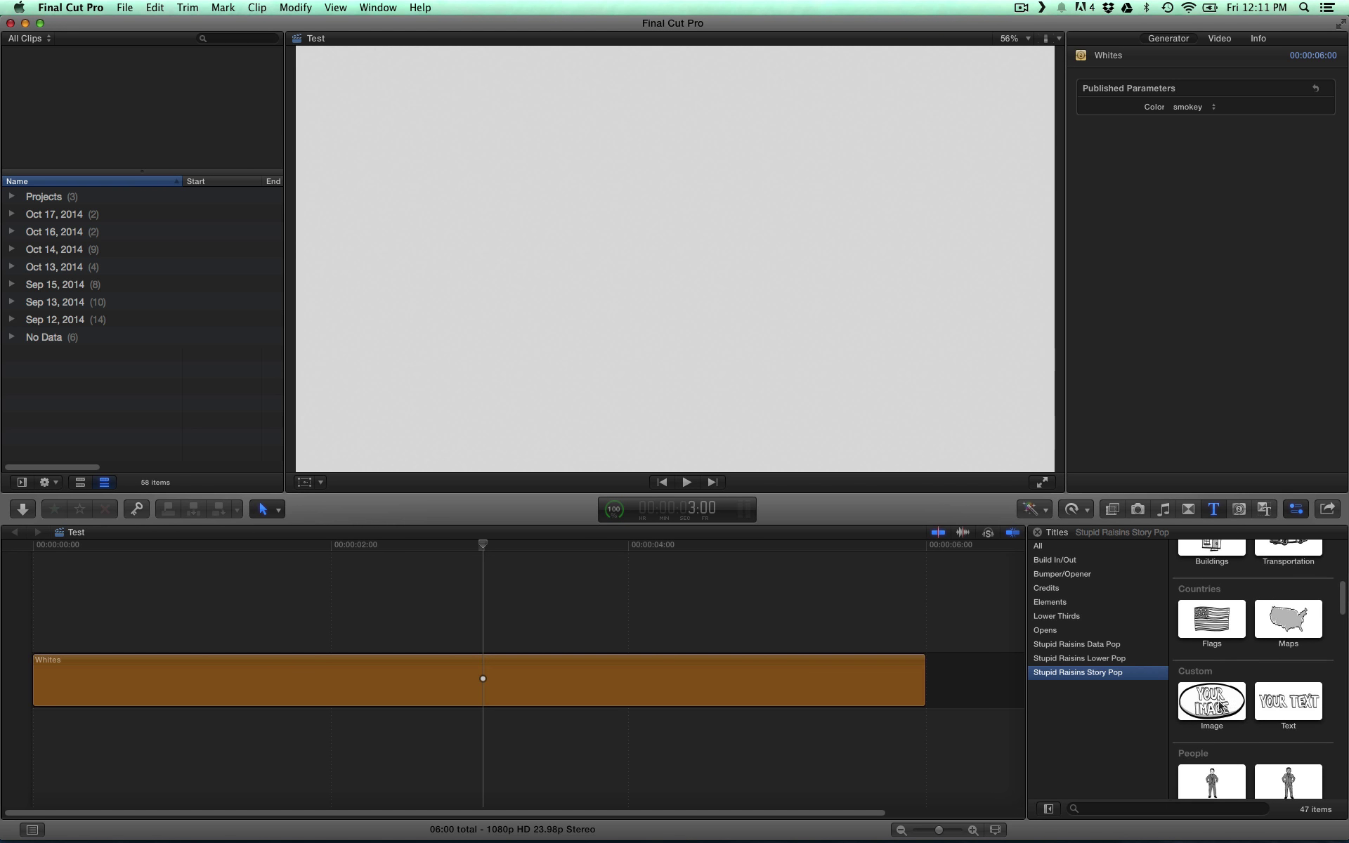
{"action": "left_click", "coordinate": [1219, 706]}
{"action": "left_click_drag", "start_coordinate": [1219, 707], "coordinate": [116, 621]}
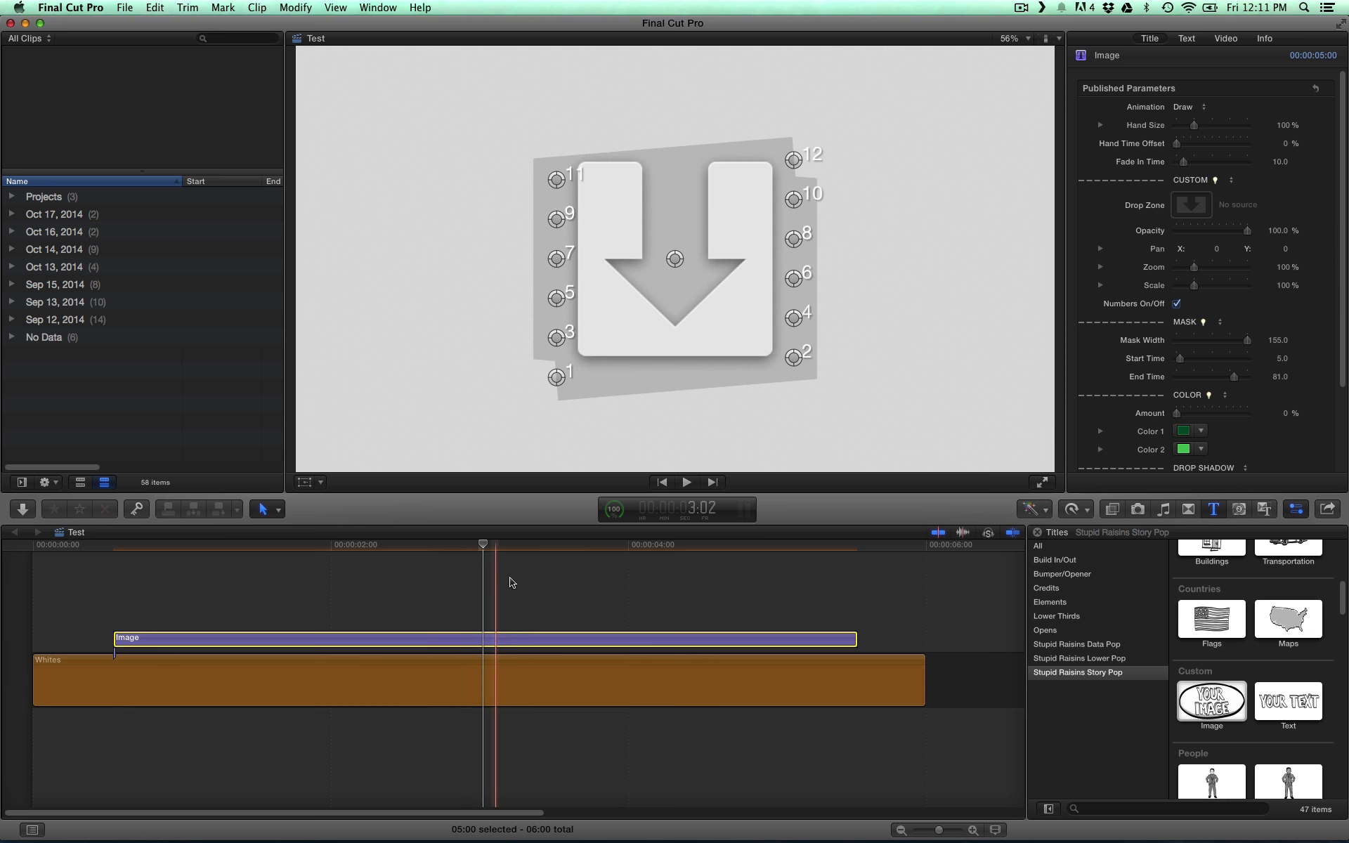
{"action": "left_click", "coordinate": [482, 587]}
Step: Load the Draw clip from the No Data event into the title's Drop Zone
{"action": "left_click", "coordinate": [1194, 210]}
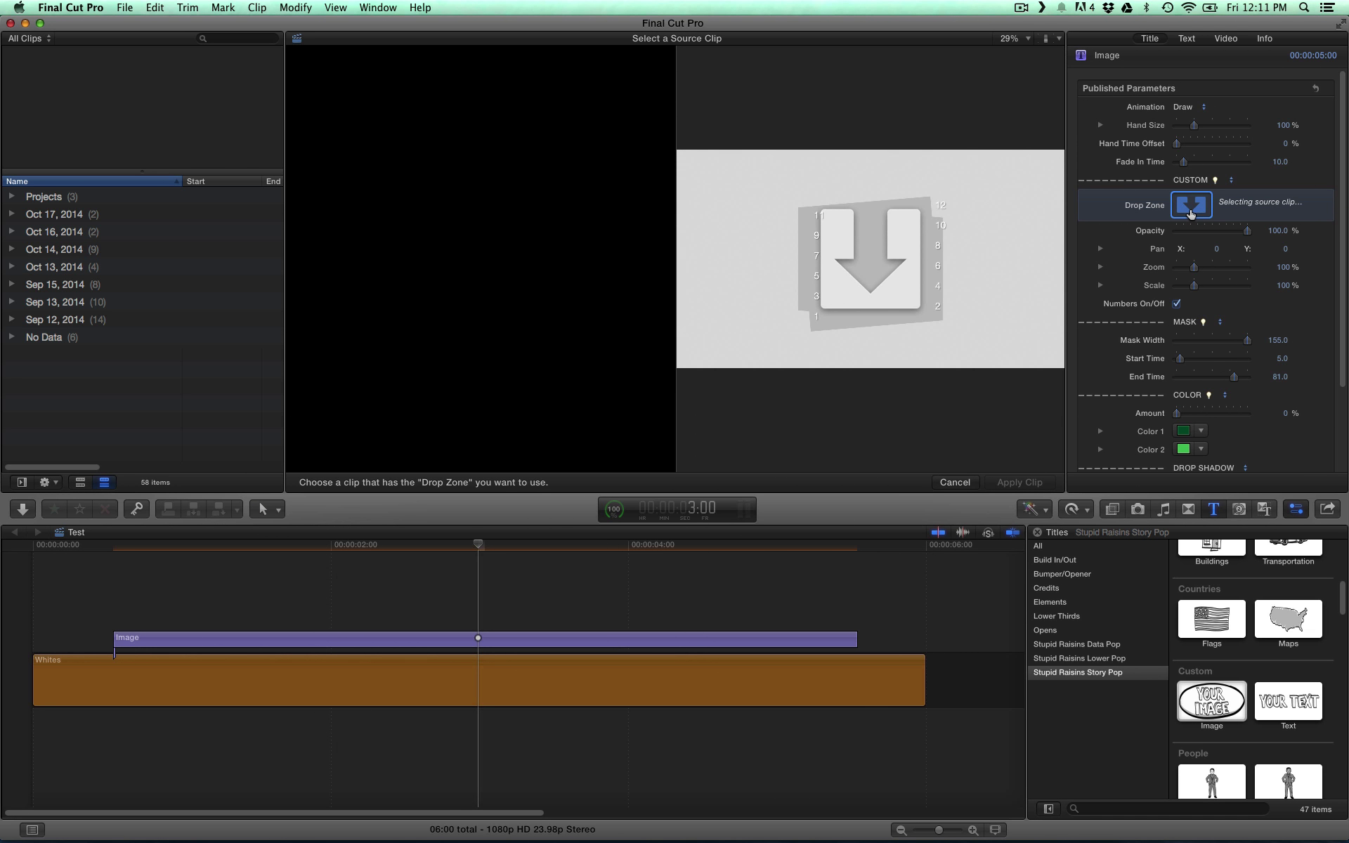
{"action": "left_click", "coordinate": [11, 215]}
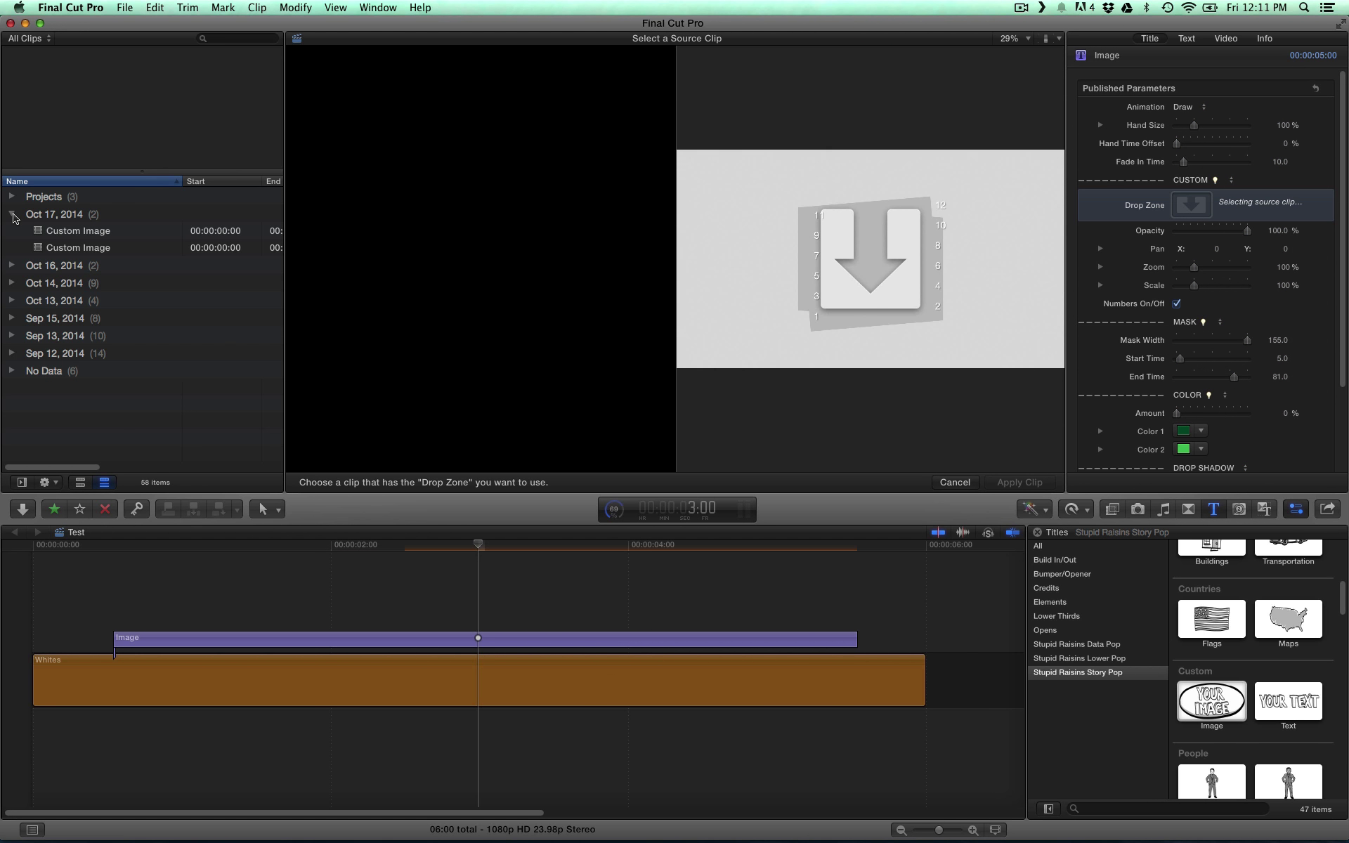
{"action": "left_click", "coordinate": [13, 266]}
{"action": "left_click", "coordinate": [13, 266]}
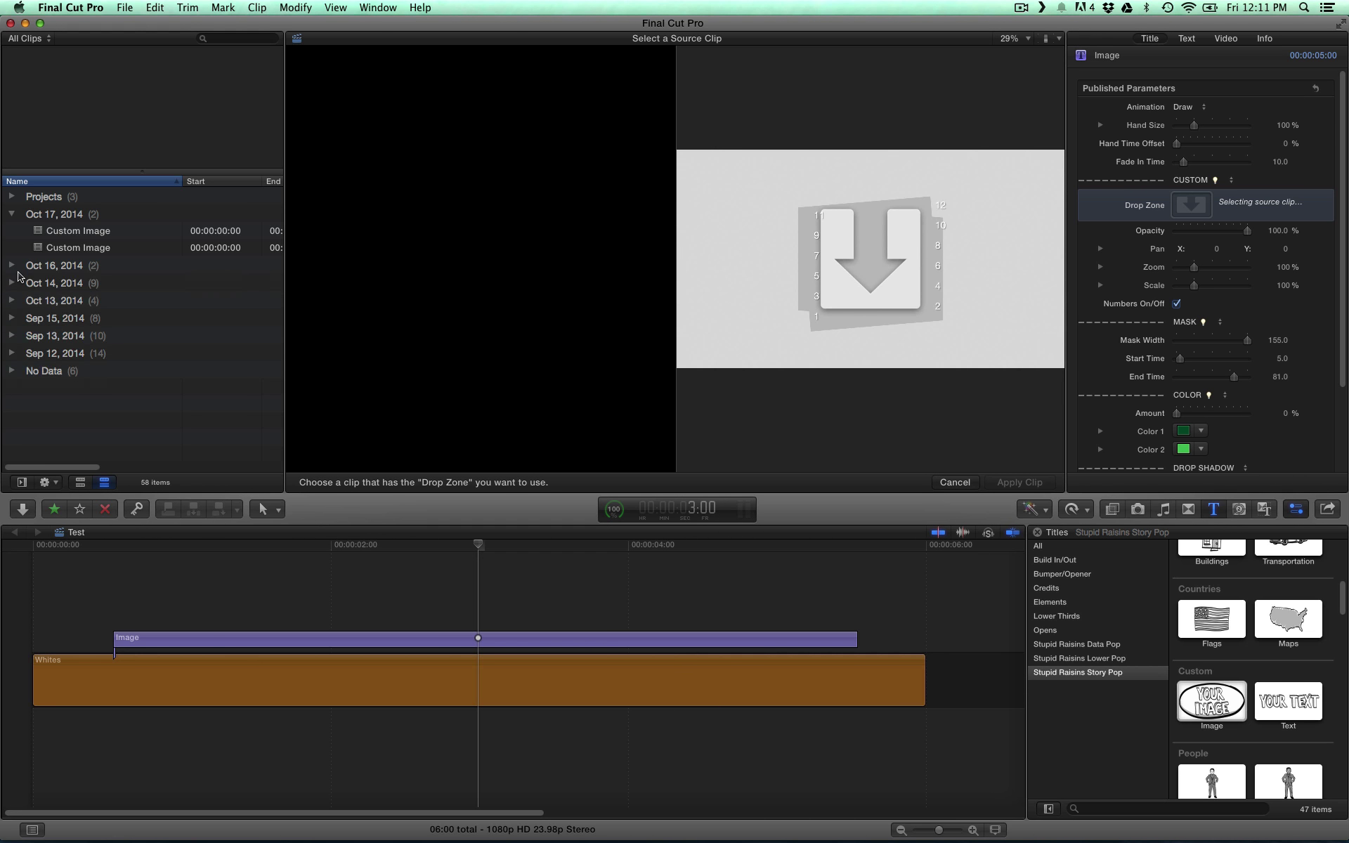
{"action": "left_click", "coordinate": [12, 371]}
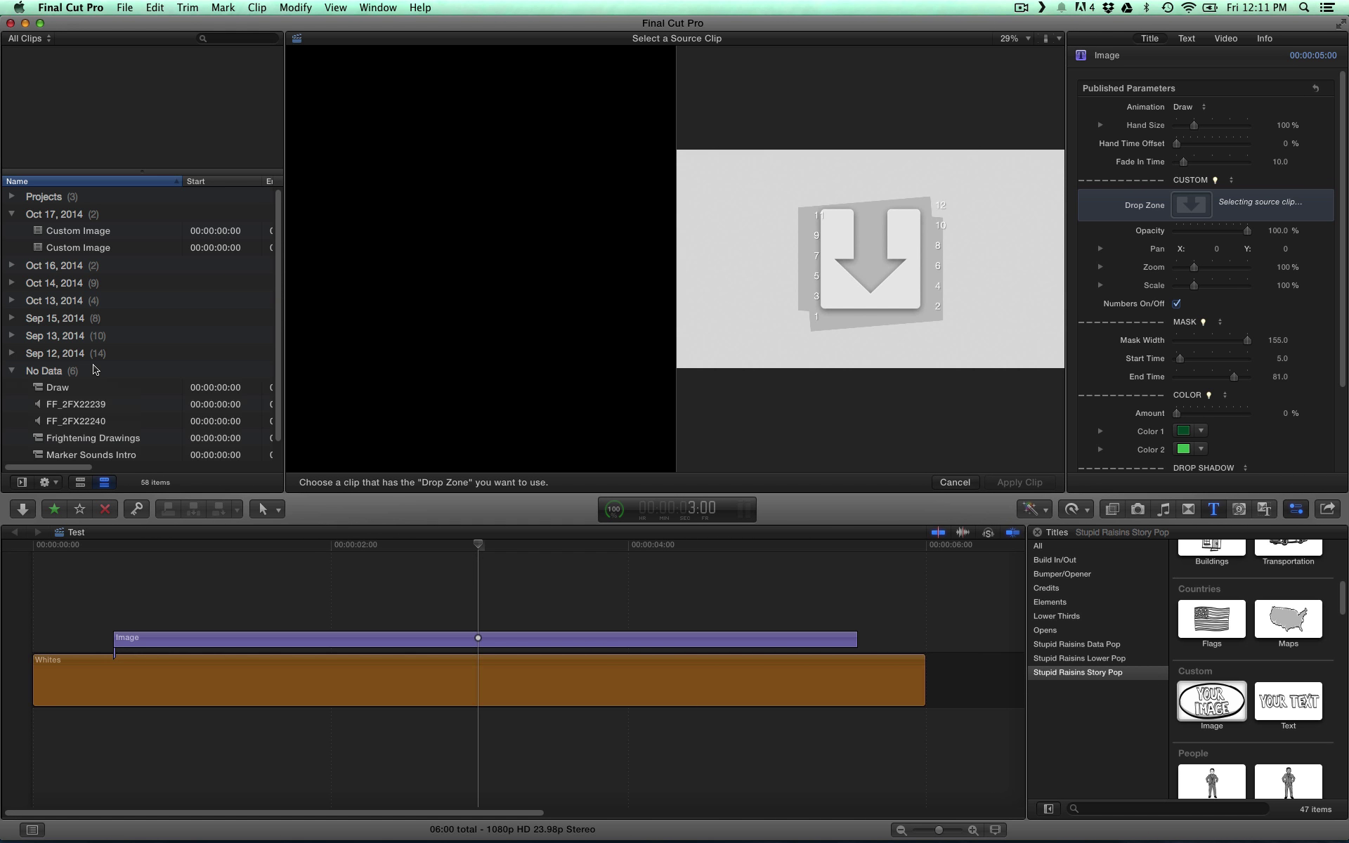
{"action": "left_click", "coordinate": [60, 389]}
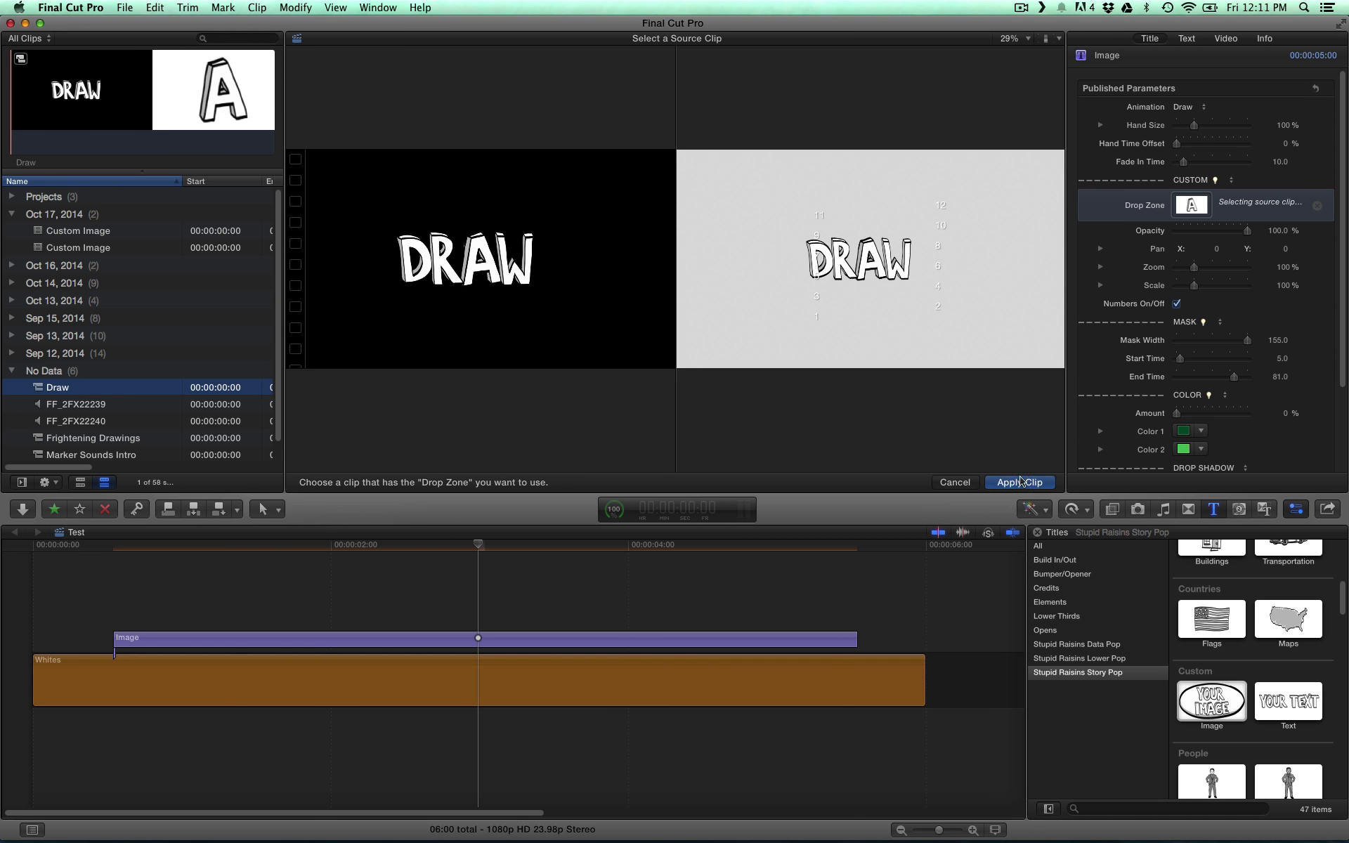
{"action": "left_click", "coordinate": [1022, 482]}
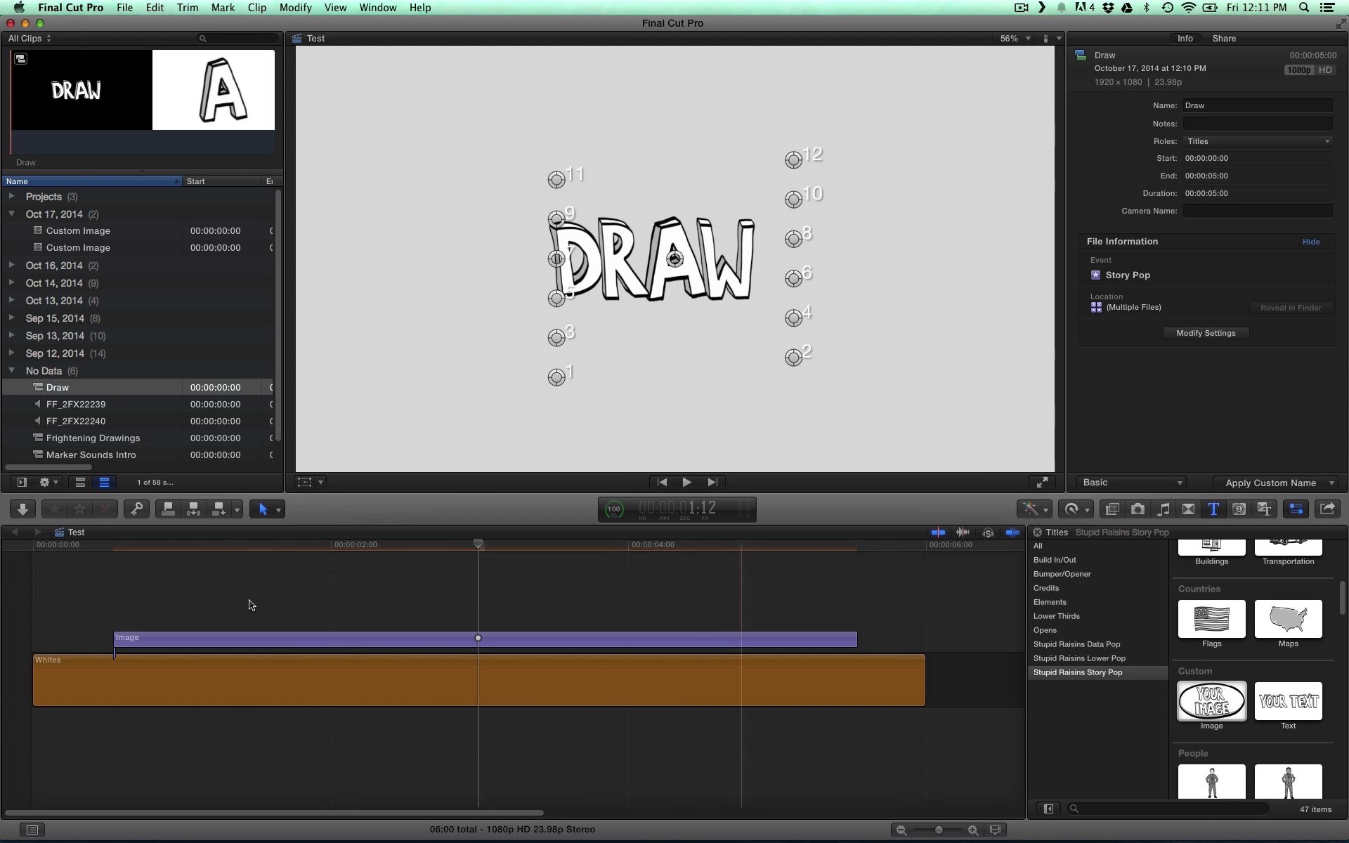
{"action": "left_click", "coordinate": [398, 637]}
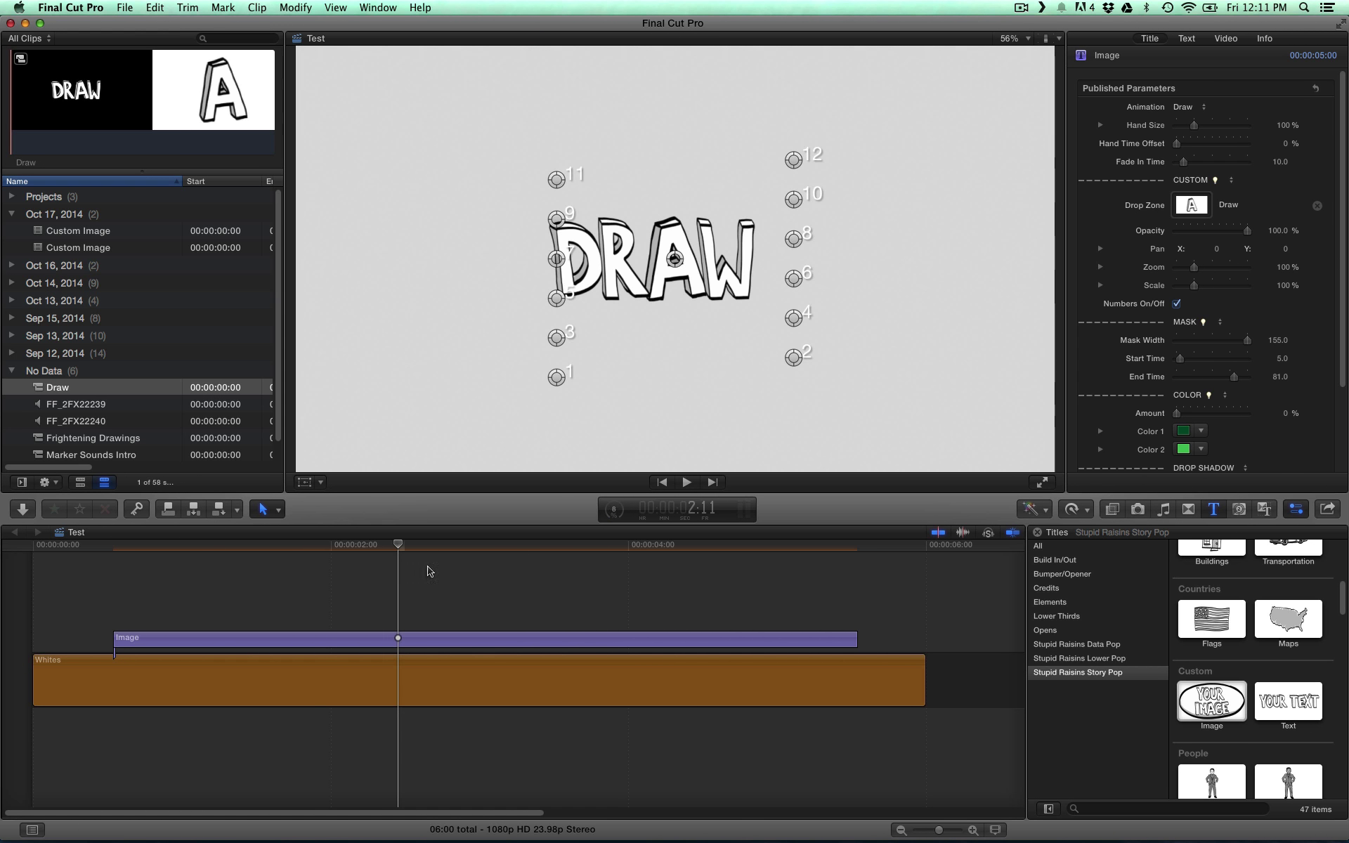
Step: At 2:10, drag the numbered path points onto the D, R, A and W letters
{"action": "left_click", "coordinate": [397, 545]}
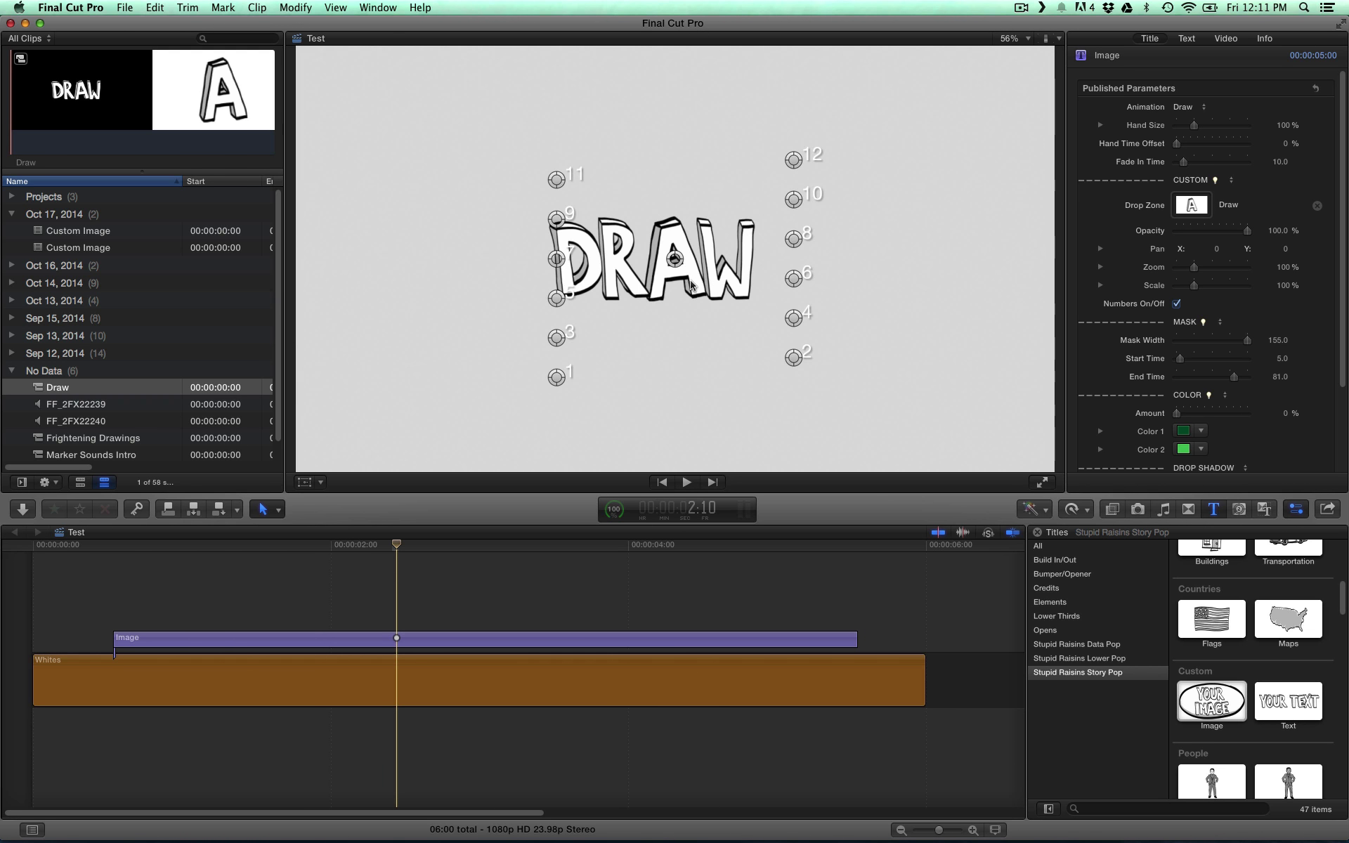
{"action": "mouse_move", "coordinate": [556, 377]}
{"action": "left_mouse_down"}
{"action": "mouse_move", "coordinate": [528, 281]}
{"action": "mouse_move", "coordinate": [534, 227]}
{"action": "left_mouse_up"}
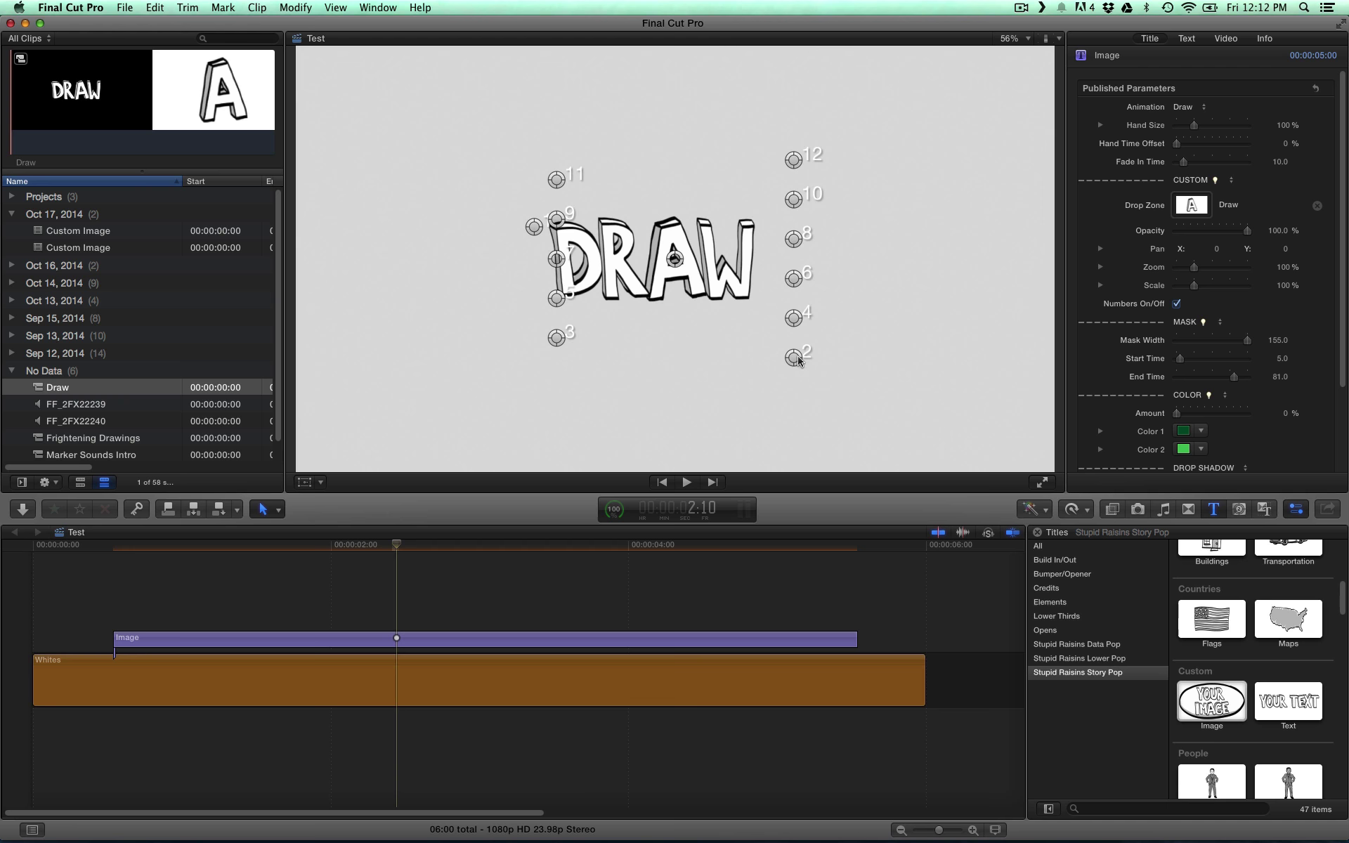
{"action": "mouse_move", "coordinate": [796, 359]}
{"action": "left_mouse_down"}
{"action": "mouse_move", "coordinate": [601, 310]}
{"action": "mouse_move", "coordinate": [588, 294]}
{"action": "mouse_move", "coordinate": [605, 222]}
{"action": "left_mouse_up"}
{"action": "left_click_drag", "start_coordinate": [793, 317], "coordinate": [633, 295]}
{"action": "left_click_drag", "start_coordinate": [557, 298], "coordinate": [667, 223]}
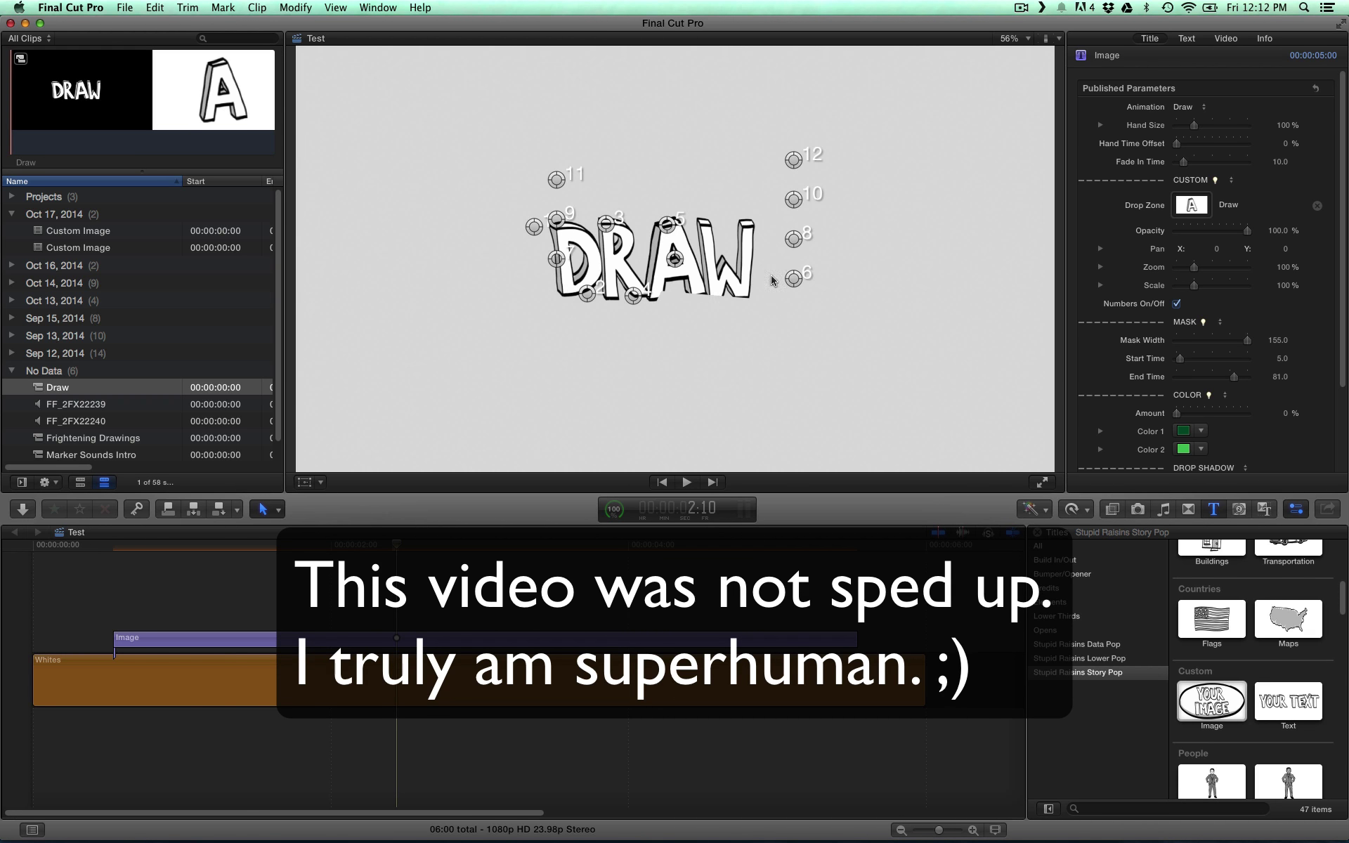
{"action": "left_click_drag", "start_coordinate": [793, 278], "coordinate": [684, 290]}
{"action": "left_click_drag", "start_coordinate": [556, 258], "coordinate": [708, 279]}
{"action": "left_click_drag", "start_coordinate": [794, 239], "coordinate": [707, 223]}
{"action": "left_click_drag", "start_coordinate": [557, 218], "coordinate": [727, 286]}
{"action": "left_click_drag", "start_coordinate": [793, 199], "coordinate": [745, 229]}
{"action": "left_click_drag", "start_coordinate": [556, 179], "coordinate": [824, 191]}
Step: Refine point positions along the letters, ending with point 12 at the W's end
{"action": "left_click_drag", "start_coordinate": [534, 227], "coordinate": [551, 224]}
{"action": "mouse_move", "coordinate": [588, 294]}
{"action": "left_mouse_down"}
{"action": "mouse_move", "coordinate": [564, 293]}
{"action": "mouse_move", "coordinate": [603, 297]}
{"action": "left_mouse_up"}
{"action": "mouse_move", "coordinate": [667, 223]}
{"action": "left_mouse_down"}
{"action": "mouse_move", "coordinate": [652, 293]}
{"action": "mouse_move", "coordinate": [639, 228]}
{"action": "left_mouse_up"}
{"action": "mouse_move", "coordinate": [708, 280]}
{"action": "left_mouse_down"}
{"action": "mouse_move", "coordinate": [675, 229]}
{"action": "mouse_move", "coordinate": [699, 300]}
{"action": "left_mouse_up"}
{"action": "left_click_drag", "start_coordinate": [746, 230], "coordinate": [697, 219]}
{"action": "left_click_drag", "start_coordinate": [823, 191], "coordinate": [746, 283]}
{"action": "left_click_drag", "start_coordinate": [793, 159], "coordinate": [742, 216]}
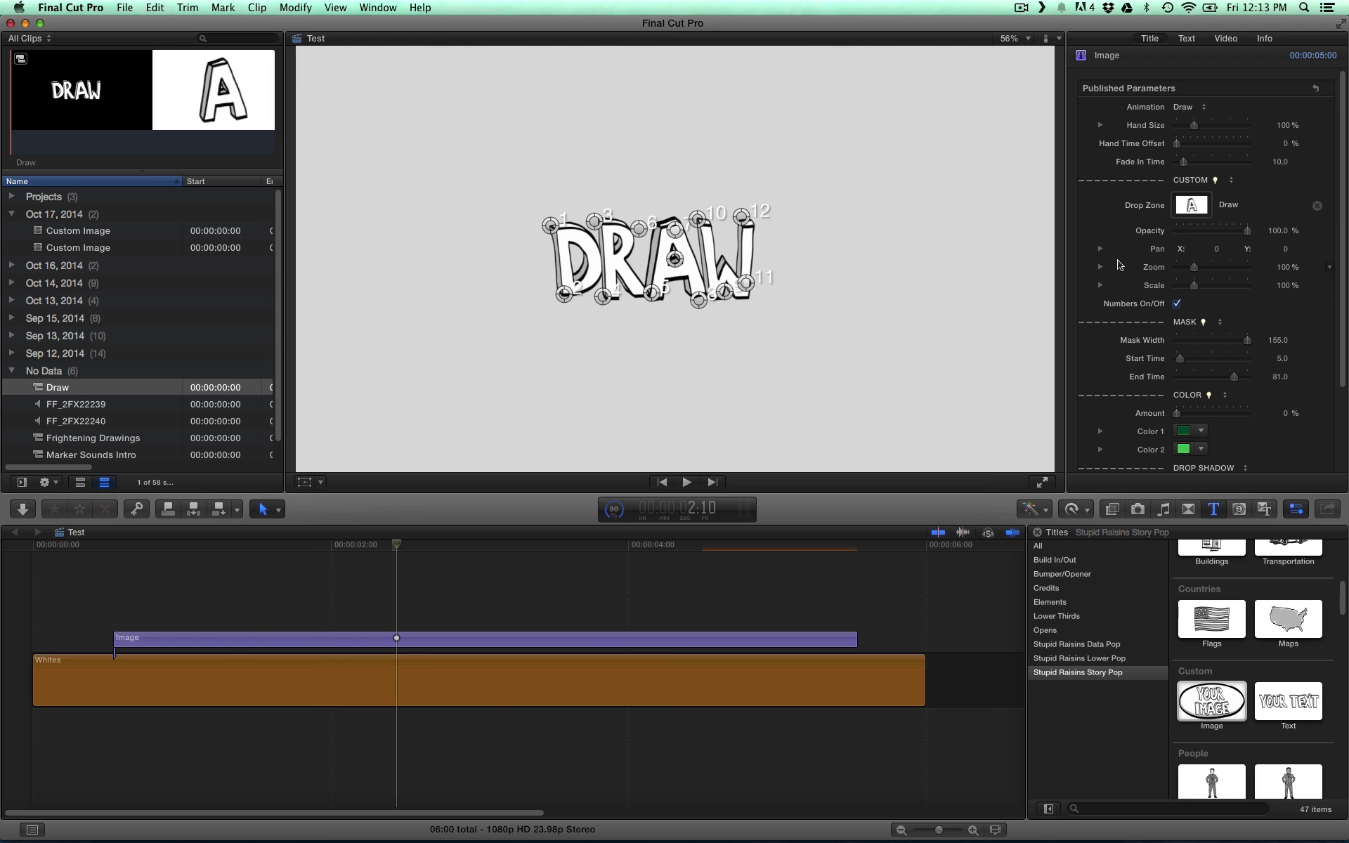
{"action": "left_click", "coordinate": [1216, 249]}
{"action": "mouse_move", "coordinate": [1218, 253]}
{"action": "left_mouse_down"}
{"action": "mouse_move", "coordinate": [1205, 253]}
{"action": "mouse_move", "coordinate": [1229, 253]}
{"action": "mouse_move", "coordinate": [1204, 252]}
{"action": "mouse_move", "coordinate": [1223, 253]}
{"action": "mouse_move", "coordinate": [1194, 267]}
{"action": "mouse_move", "coordinate": [1195, 286]}
{"action": "left_mouse_up"}
Step: Hide the point numbers, preview the hand drawing, and nudge the top-left point on the D
{"action": "left_click", "coordinate": [1177, 304]}
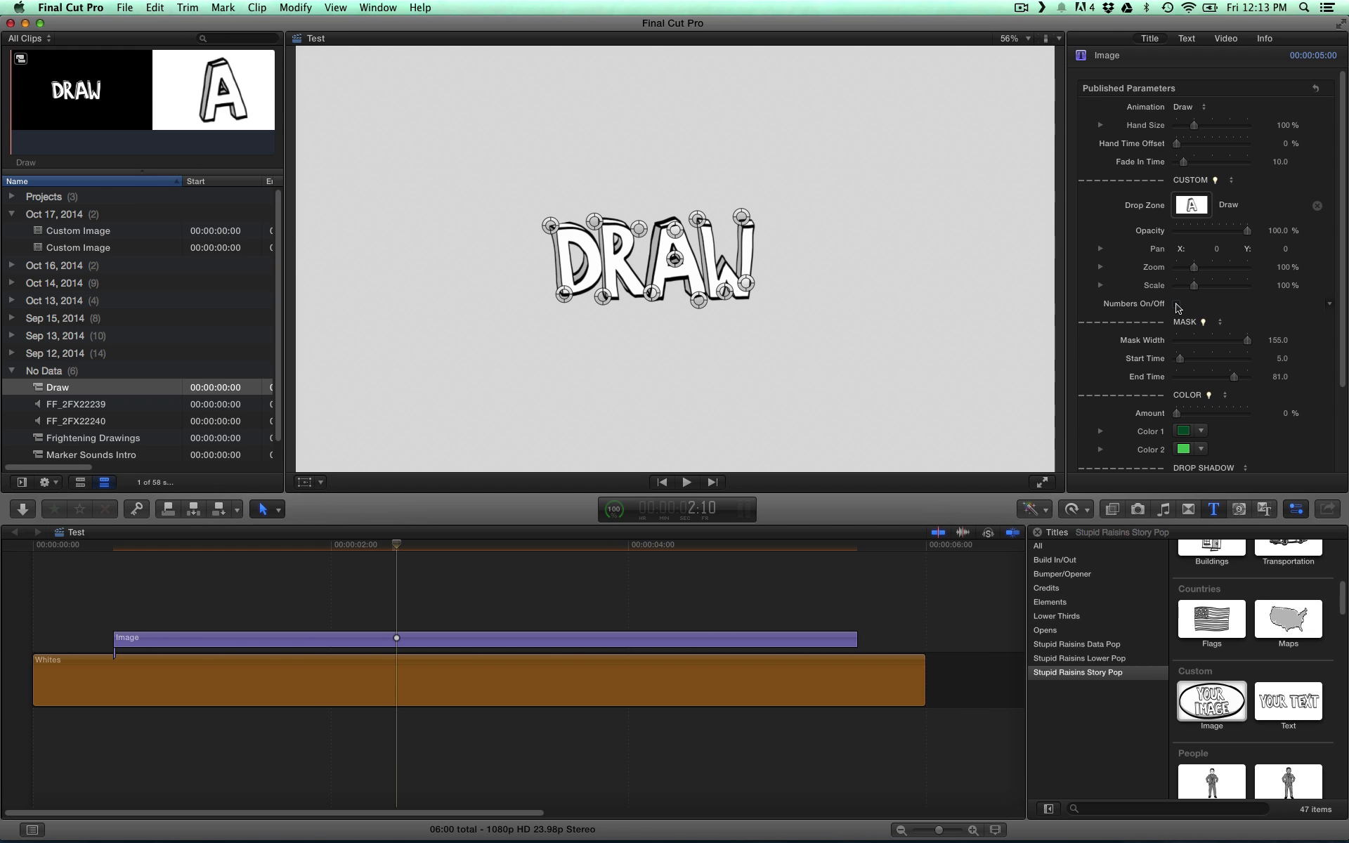
{"action": "left_click", "coordinate": [1177, 305]}
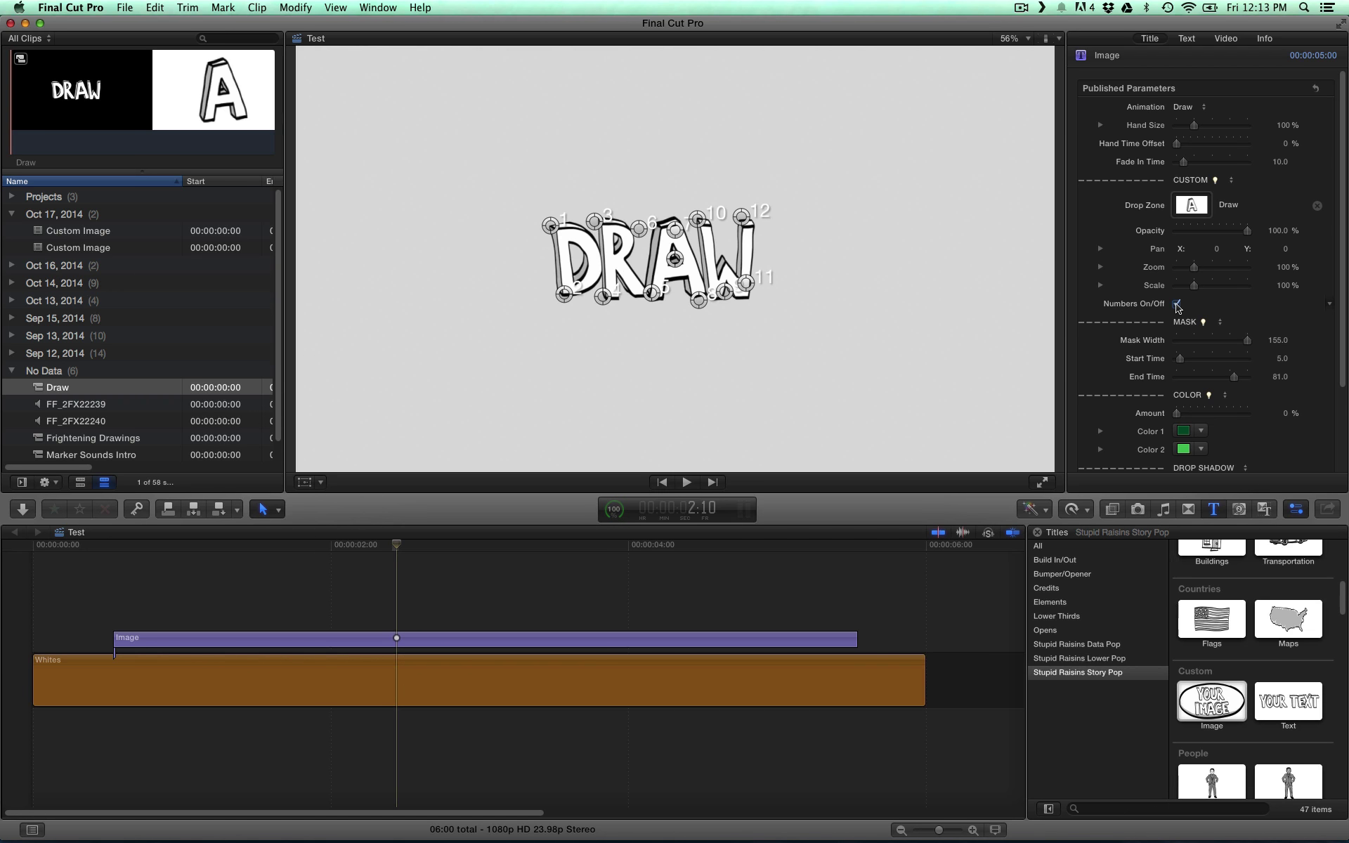
{"action": "left_click", "coordinate": [1177, 305]}
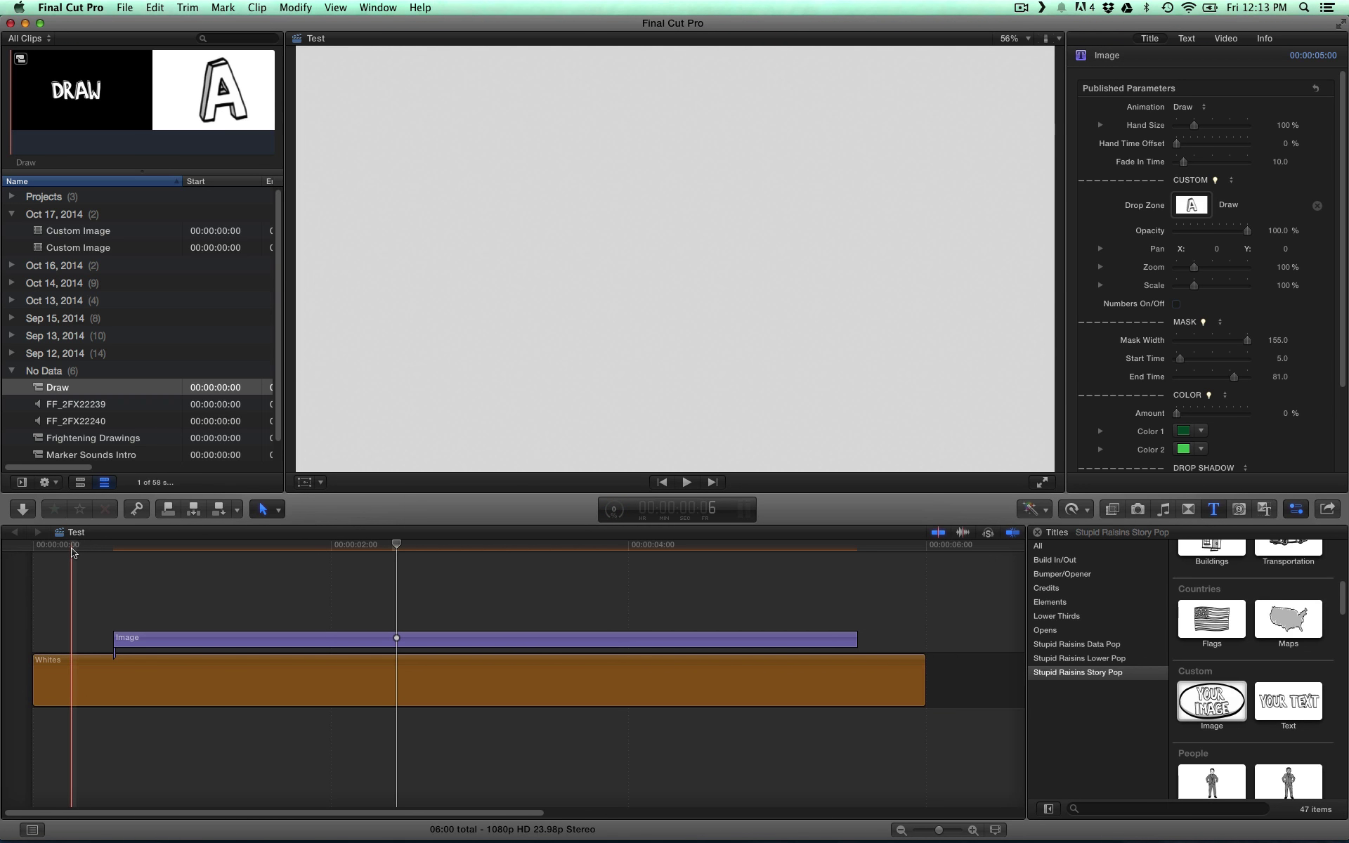
{"action": "key", "text": "space"}
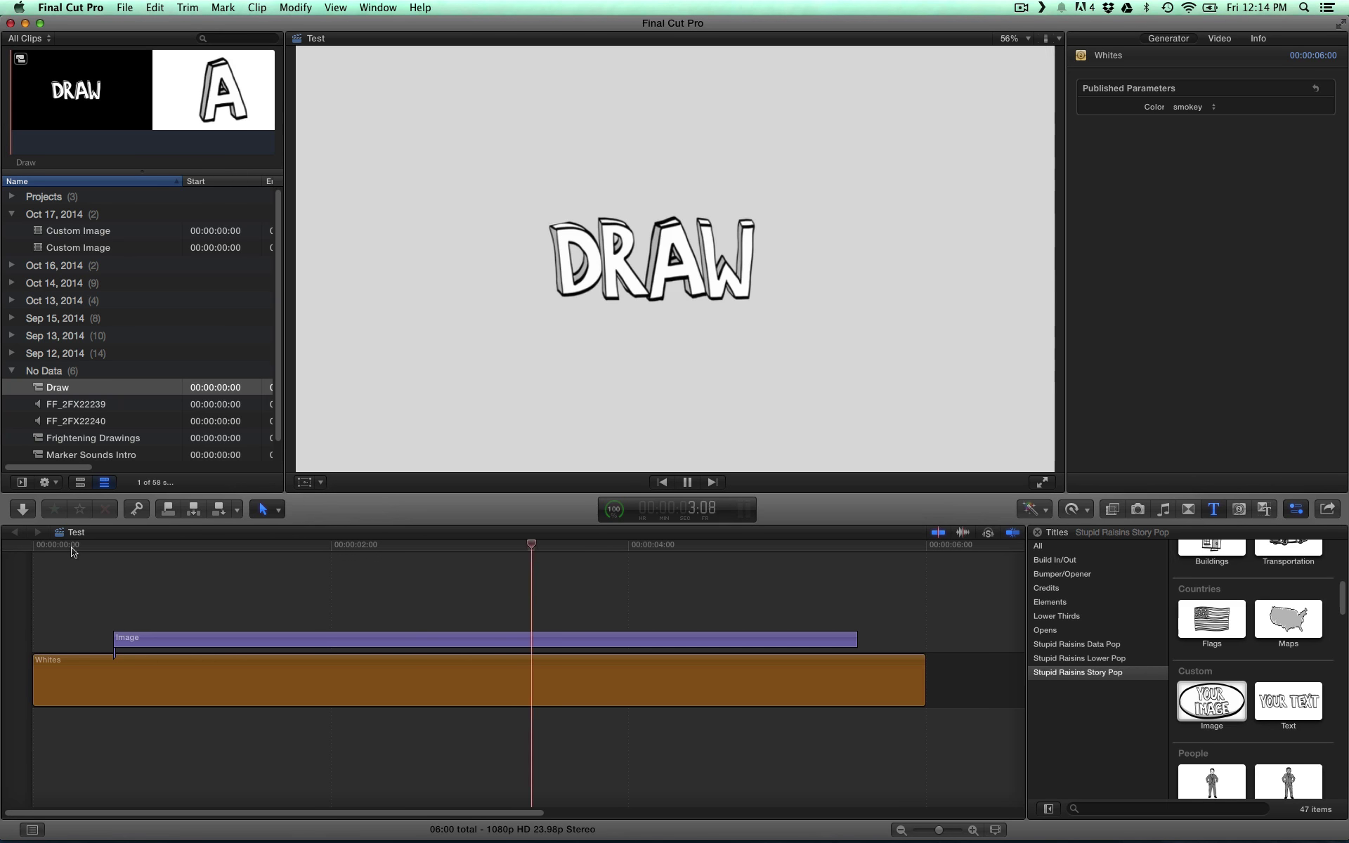
{"action": "key", "text": "space"}
{"action": "left_click", "coordinate": [630, 549]}
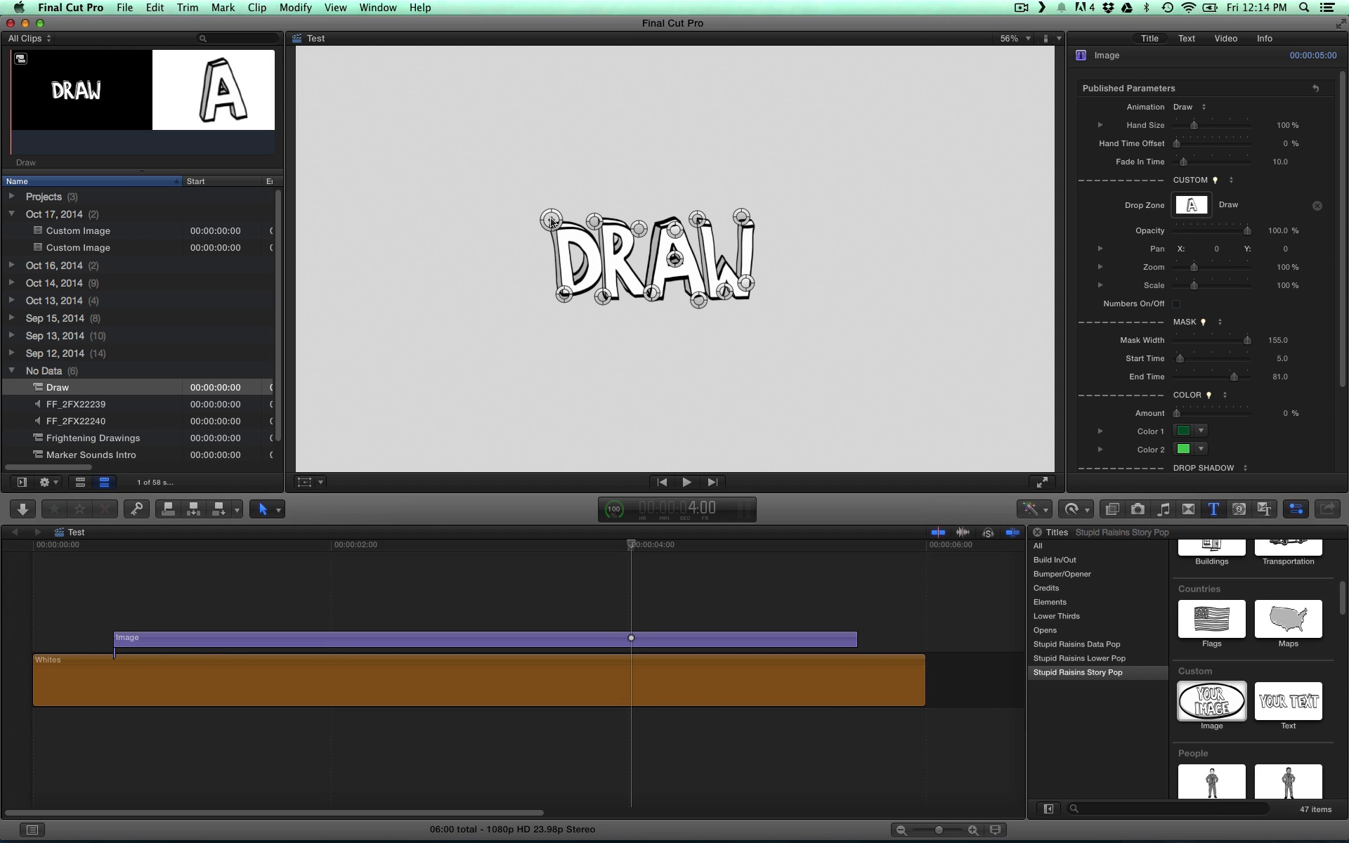
{"action": "left_click_drag", "start_coordinate": [551, 222], "coordinate": [550, 222]}
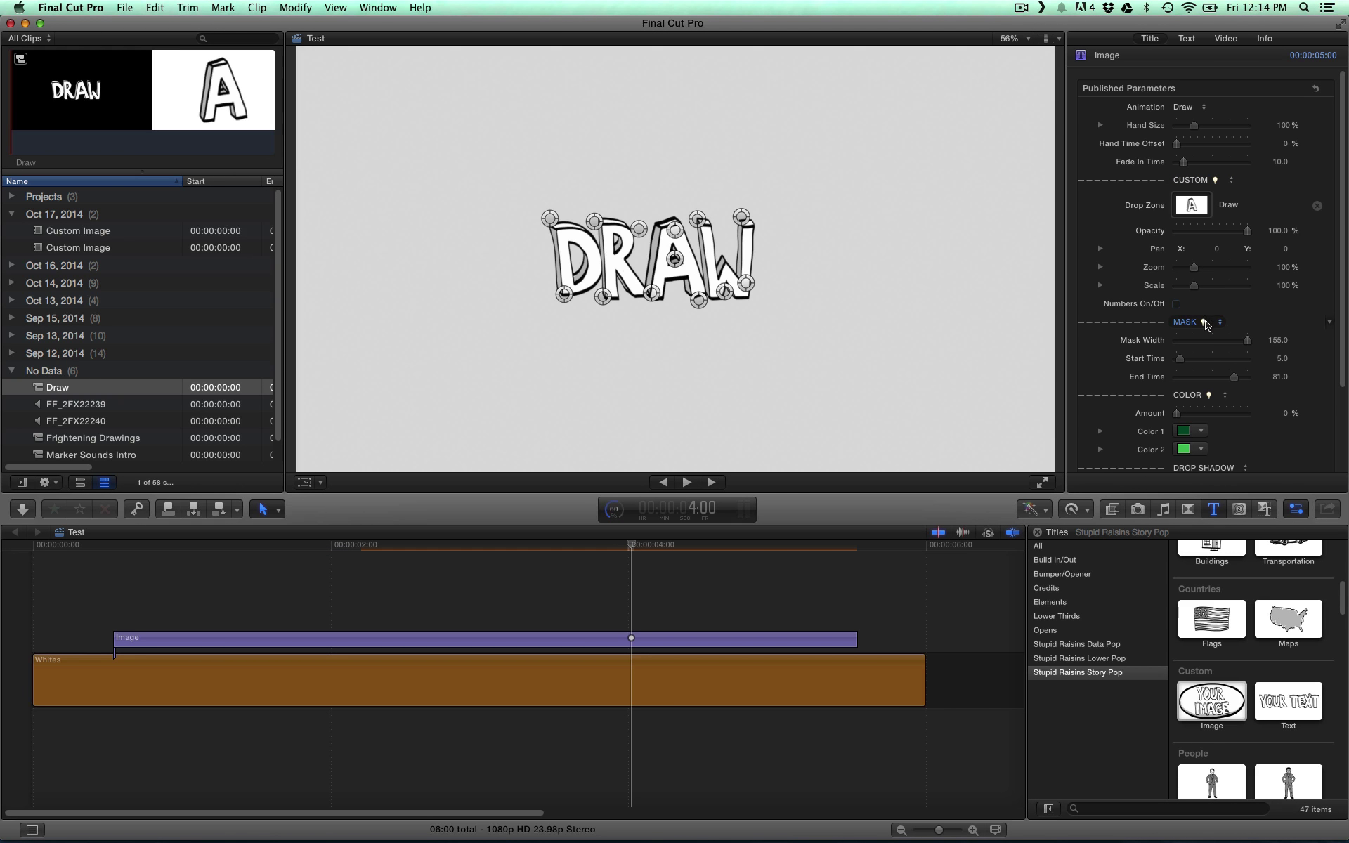
{"action": "left_click", "coordinate": [1208, 181]}
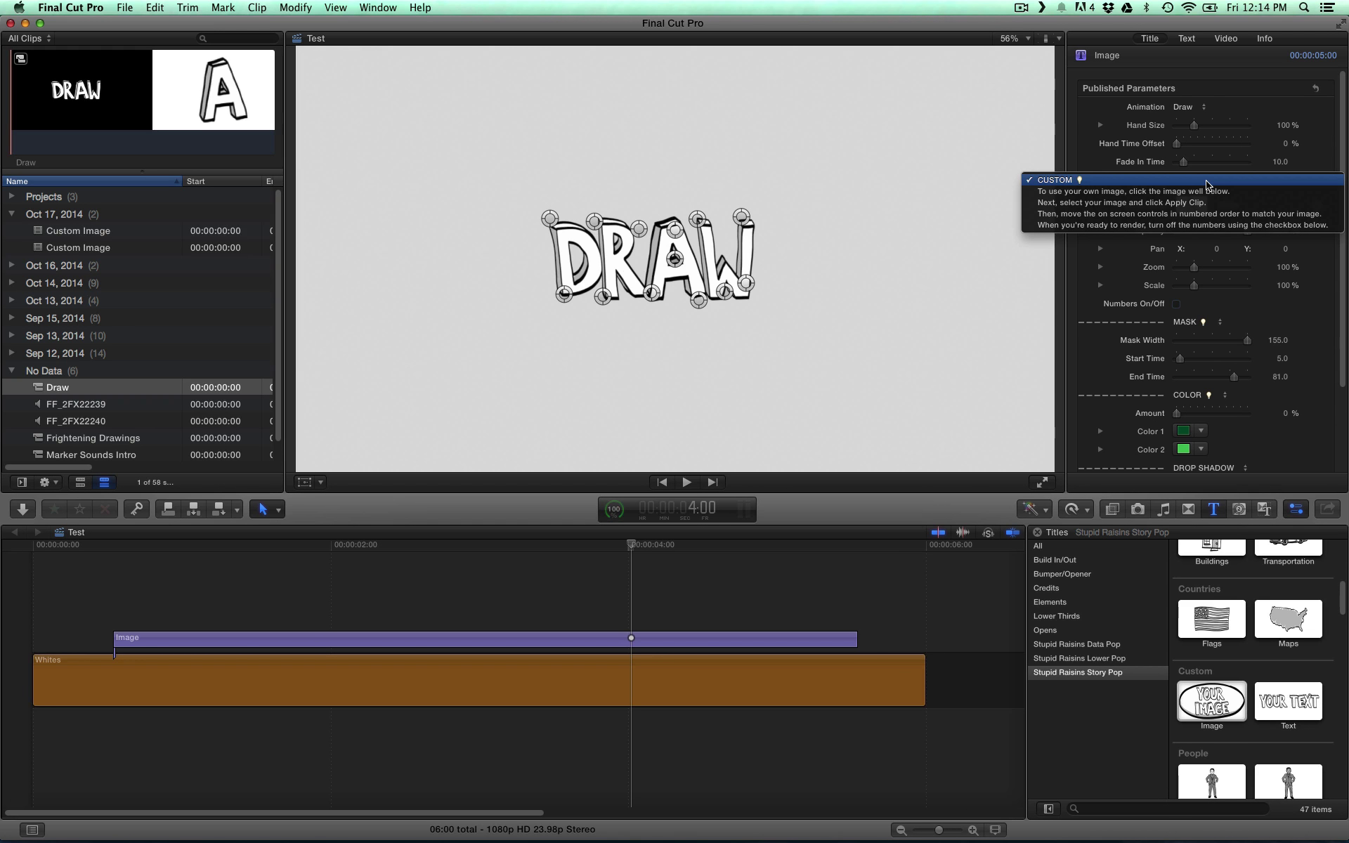
{"action": "left_click", "coordinate": [1204, 302]}
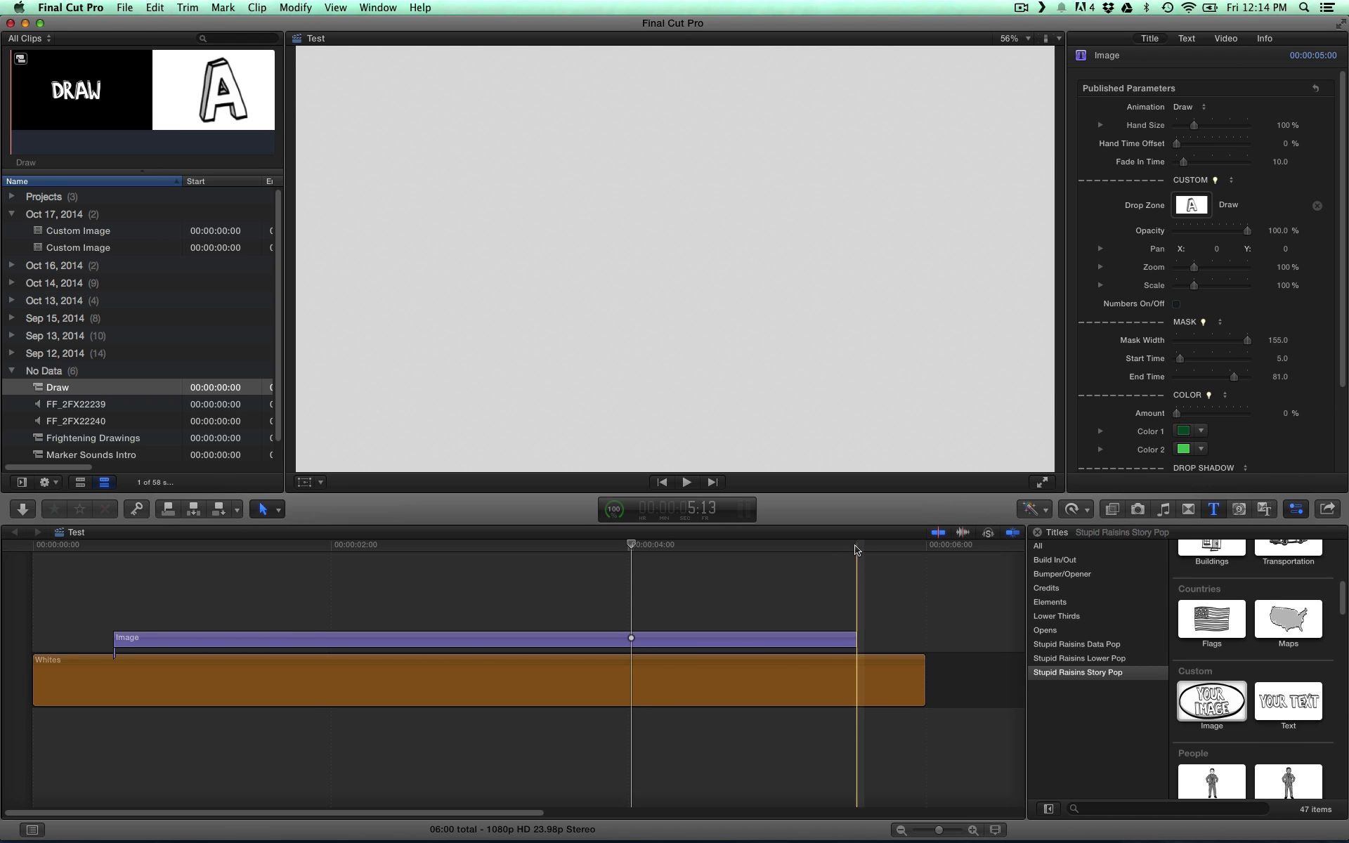
{"action": "left_click", "coordinate": [856, 550]}
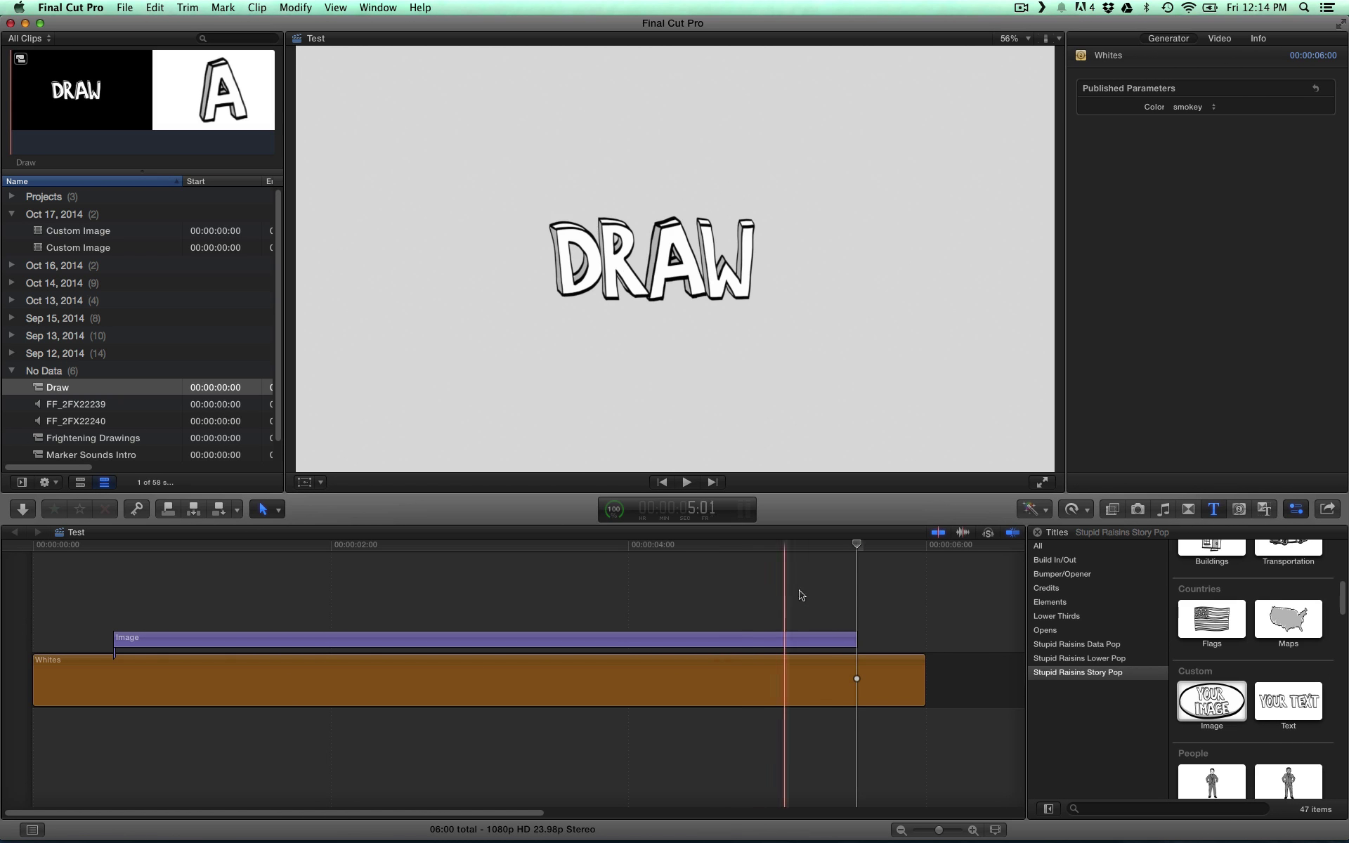
{"action": "left_click", "coordinate": [826, 639]}
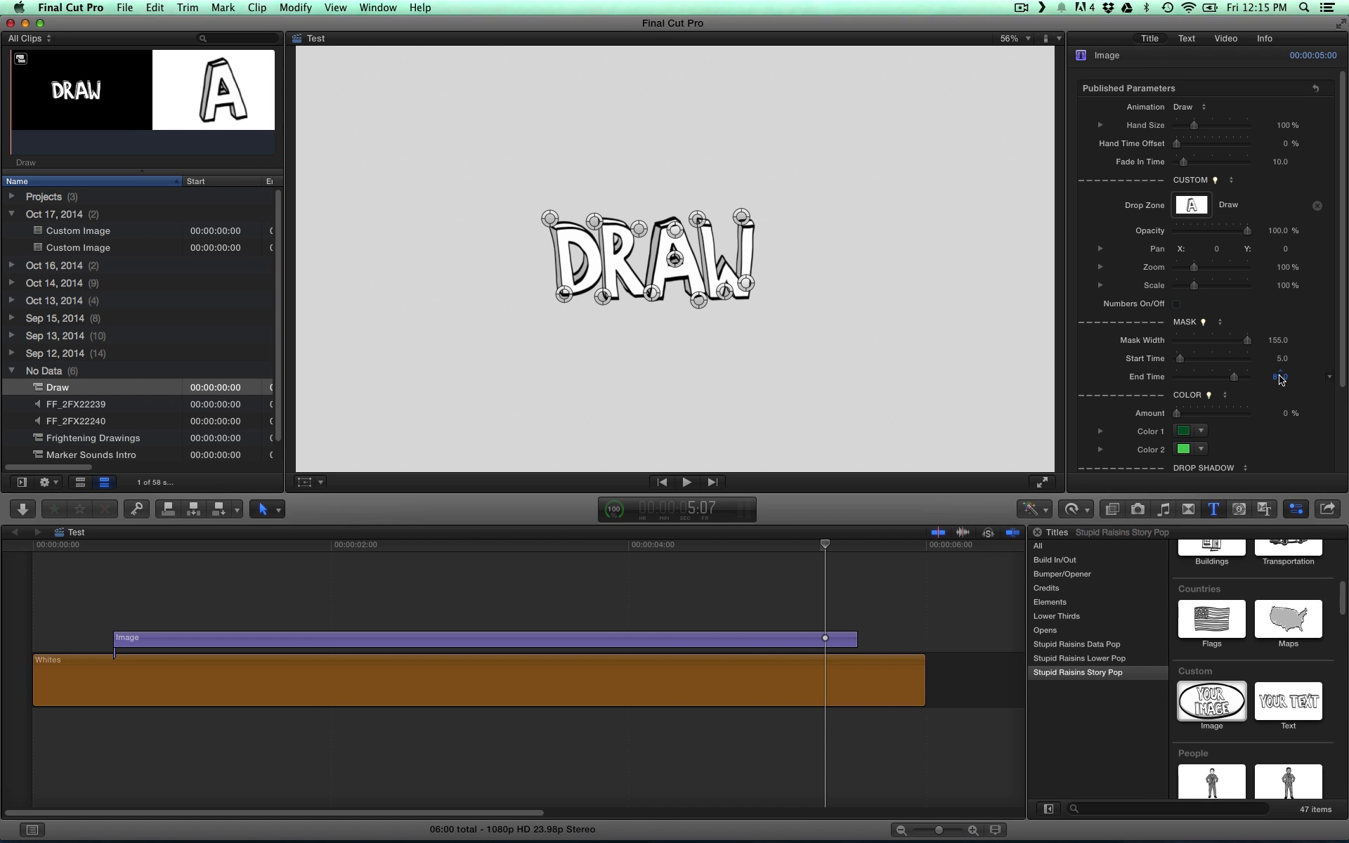
{"action": "key", "text": "Return"}
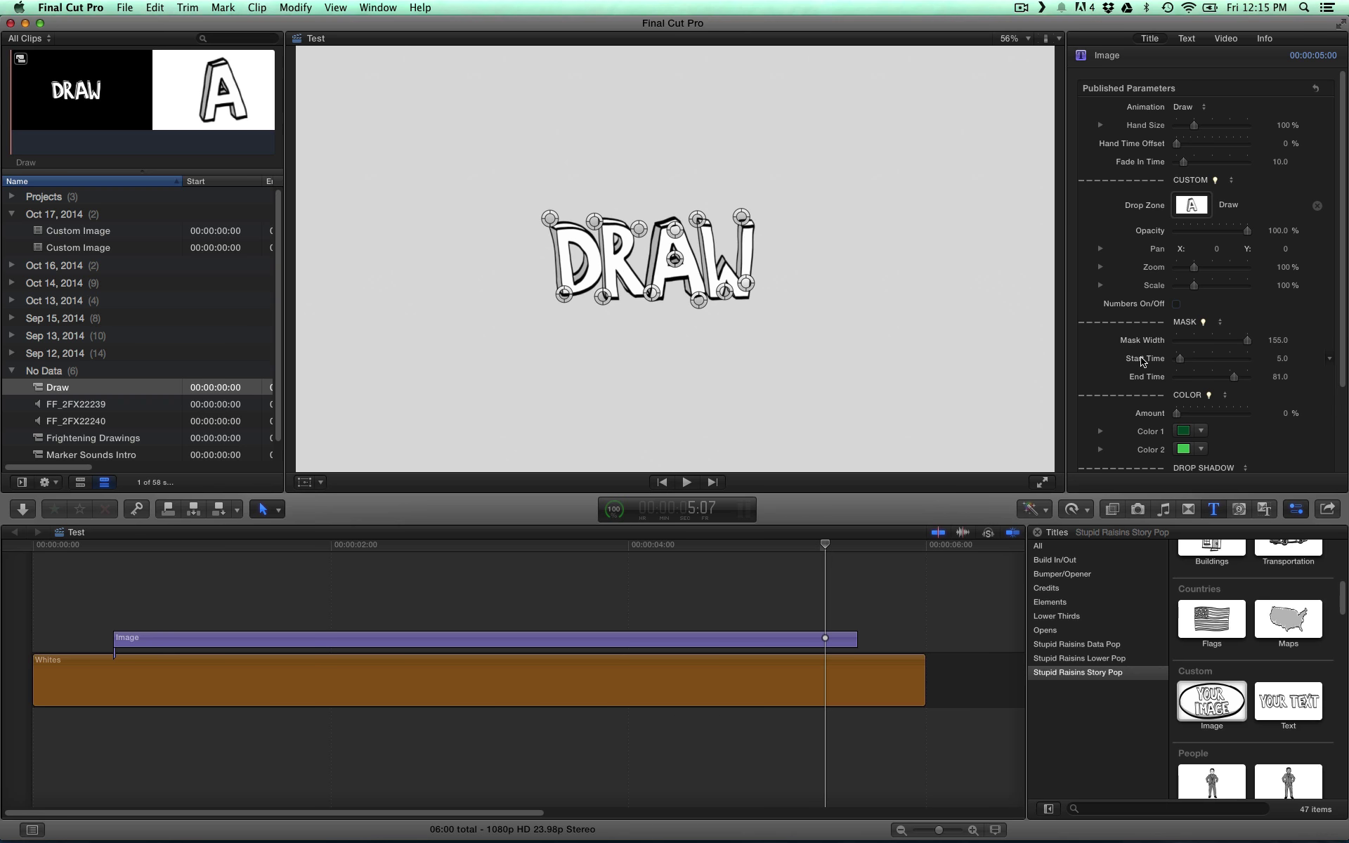